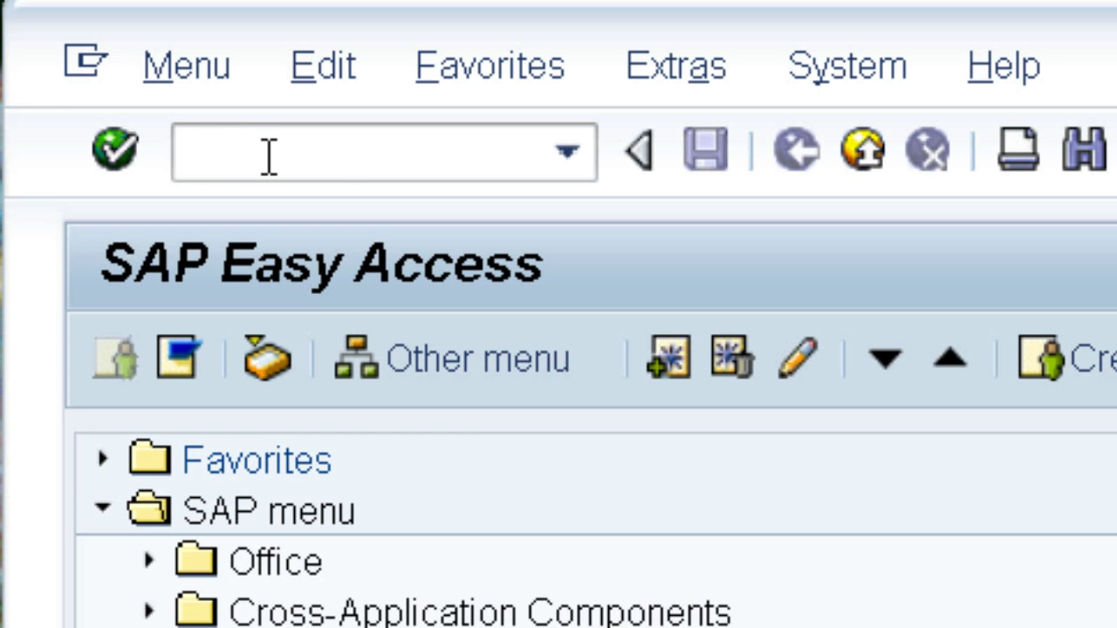
- Display material A1's Basic Data 1 in MM03 and highlight PA1 and PG2 in hierarchy PA1PG20000
{"action": "left_click", "coordinate": [270, 157]}
{"action": "type", "text": "mm03"}
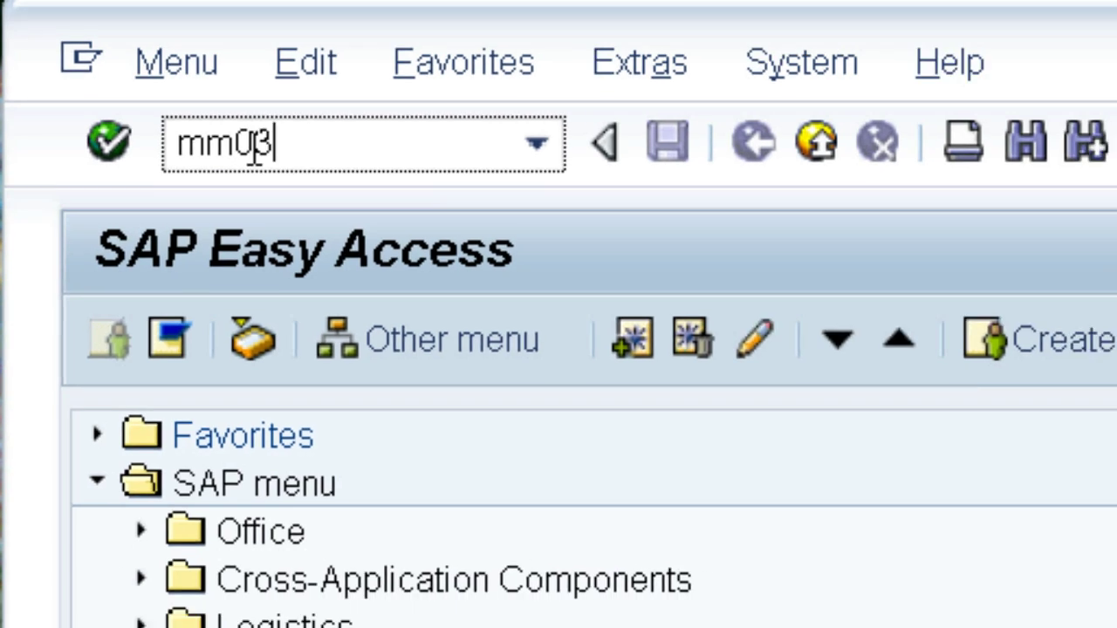
{"action": "key", "text": "Return"}
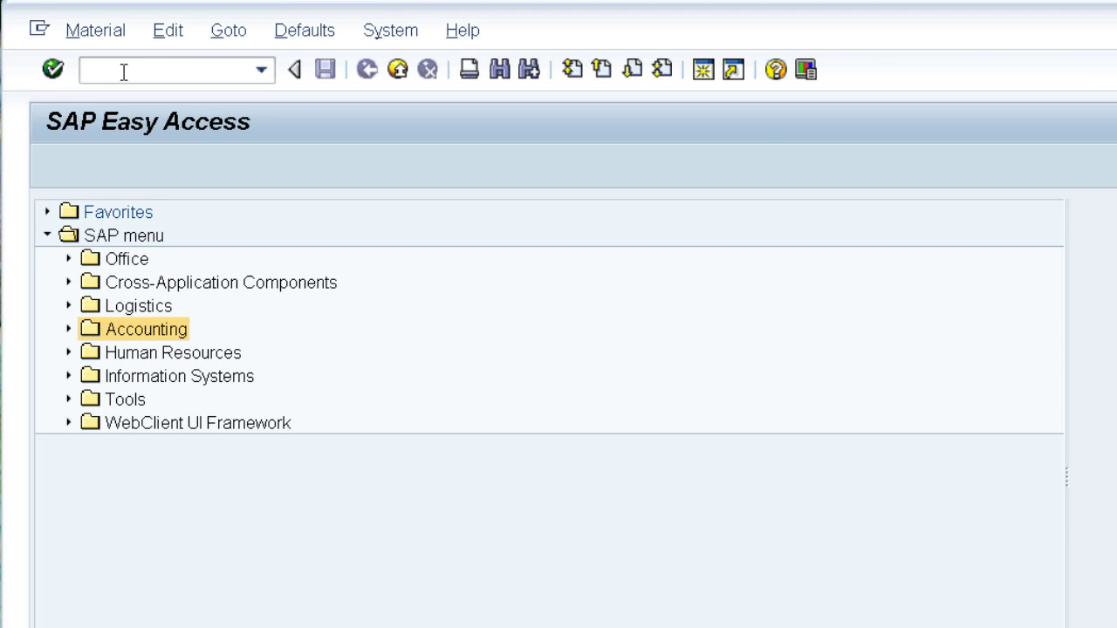
{"action": "left_click", "coordinate": [257, 236]}
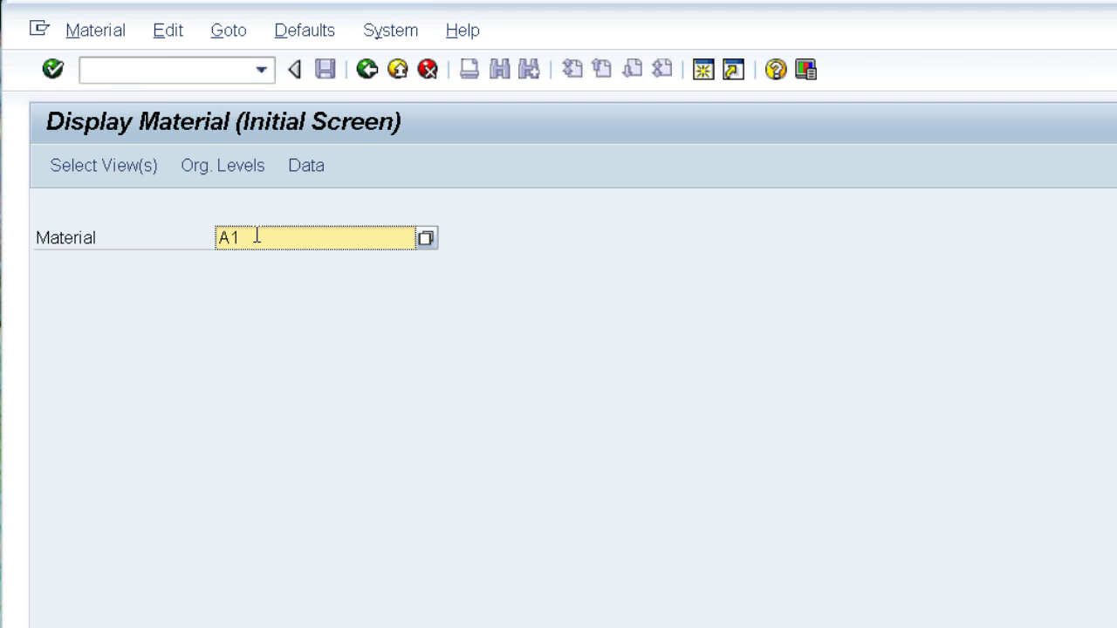
{"action": "key", "text": "Return"}
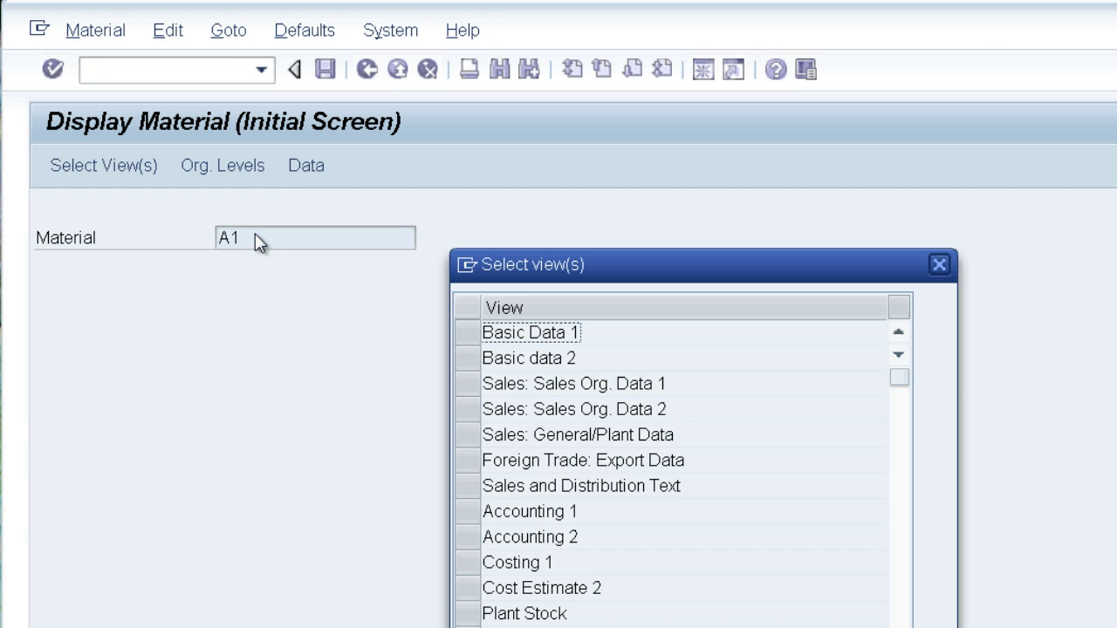
{"action": "left_click", "coordinate": [459, 334]}
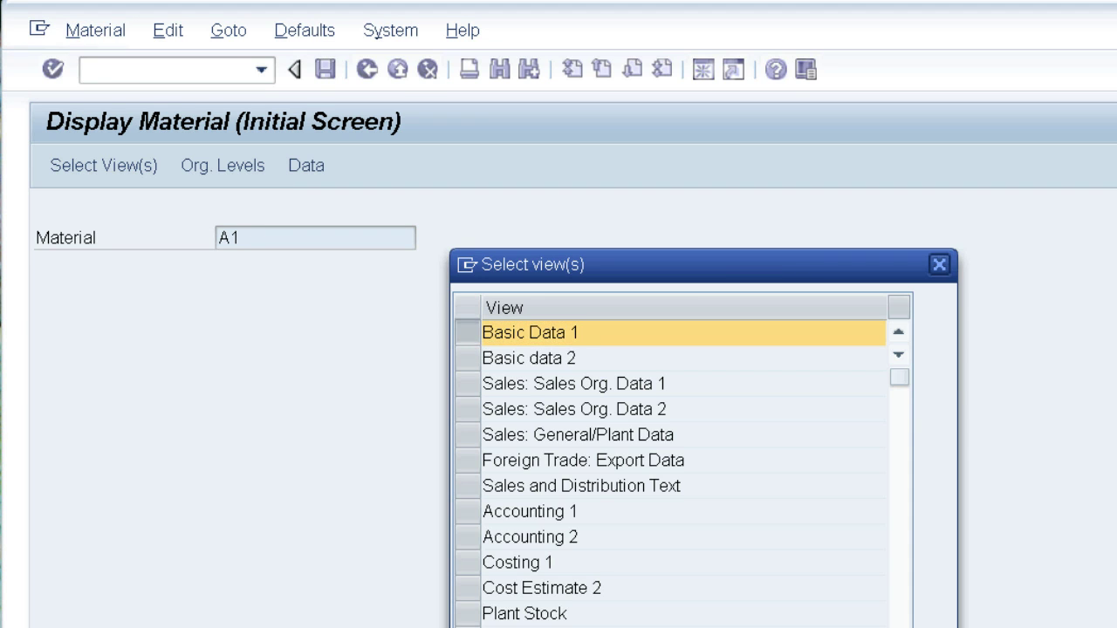
{"action": "key", "text": "Return"}
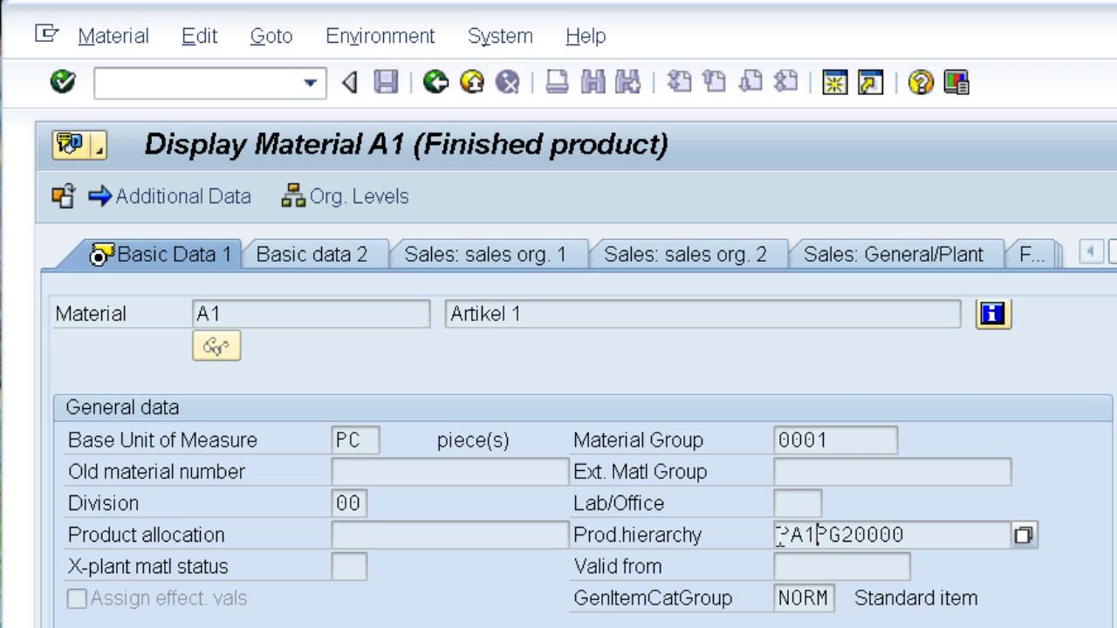
{"action": "left_click_drag", "start_coordinate": [816, 535], "coordinate": [761, 536]}
{"action": "left_click_drag", "start_coordinate": [857, 535], "coordinate": [818, 535]}
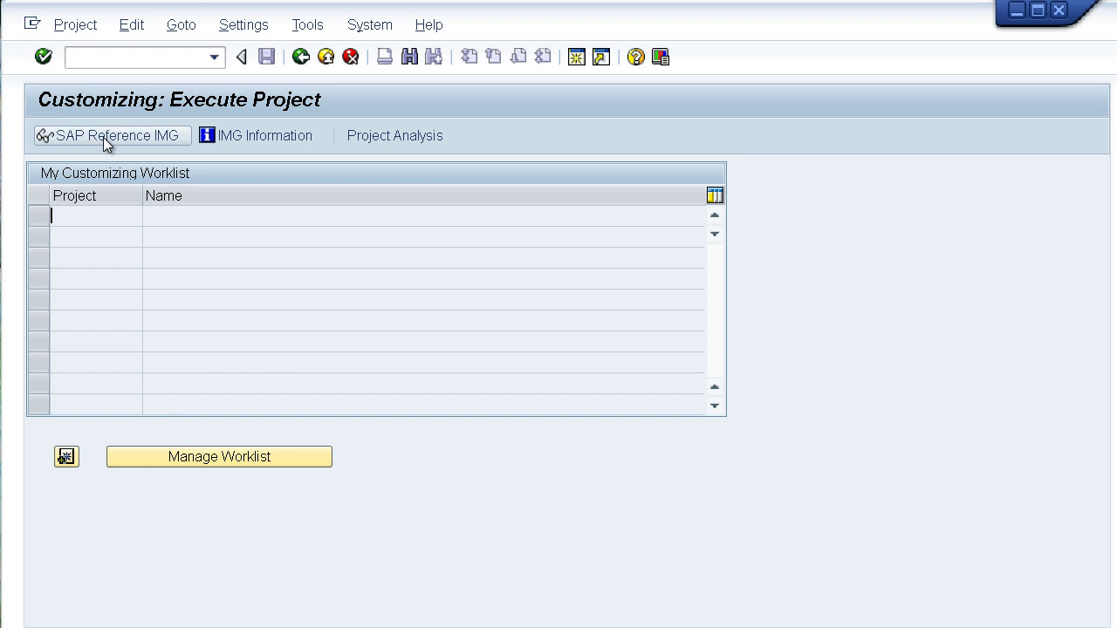
- Execute Controlling > Profitability Analysis > Master Data > Define Characteristic Derivation from the SAP Reference IMG
{"action": "left_click", "coordinate": [103, 137]}
{"action": "left_click", "coordinate": [55, 404]}
{"action": "left_click", "coordinate": [154, 538]}
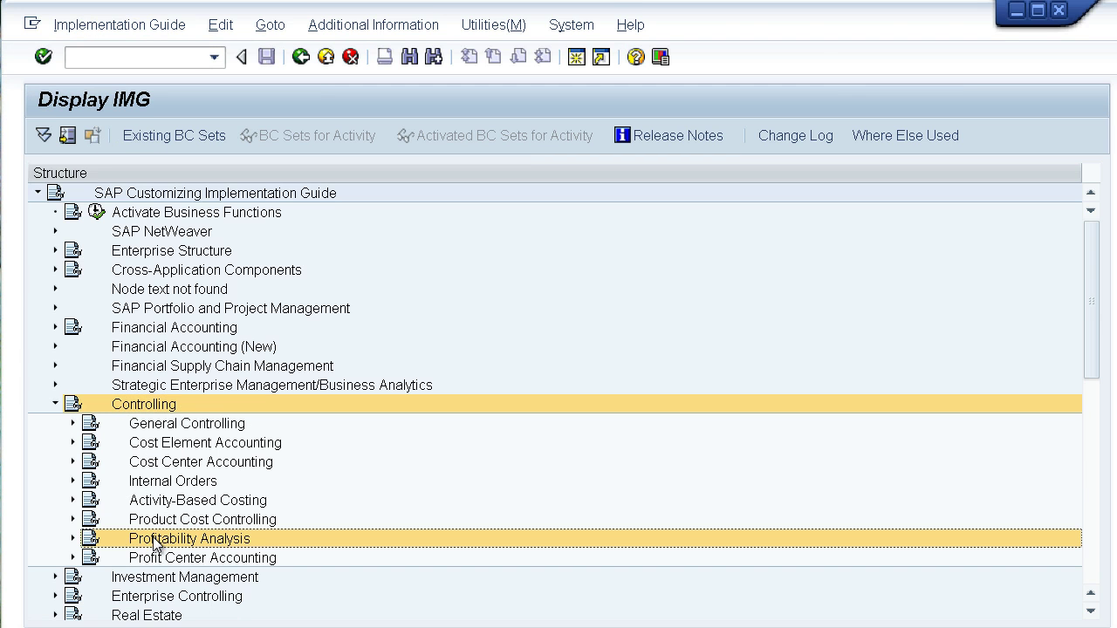
{"action": "left_click", "coordinate": [72, 539]}
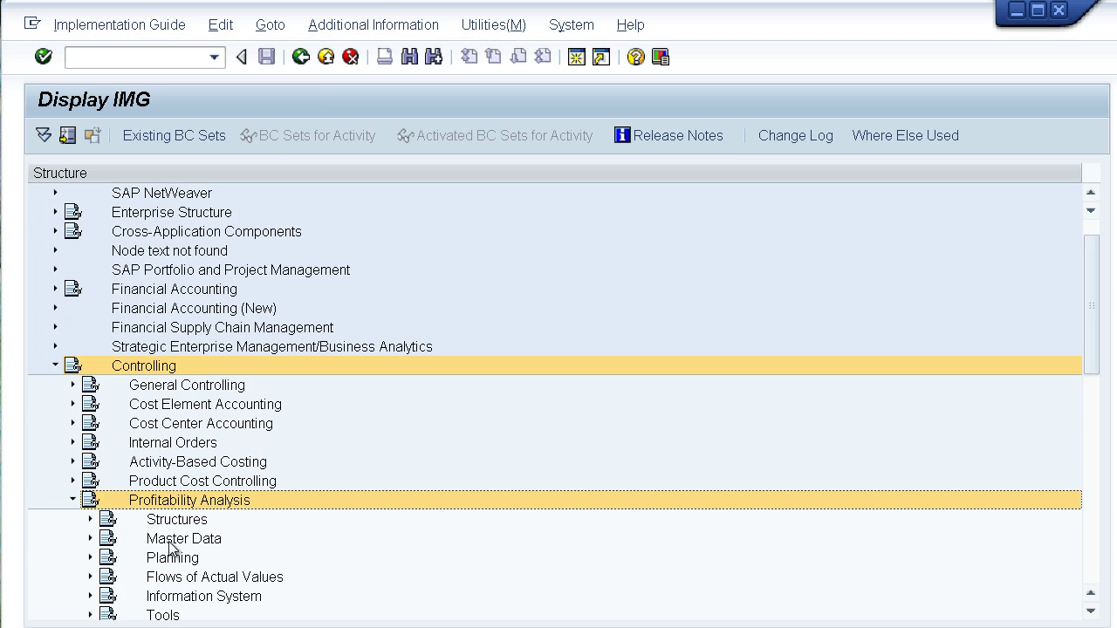
{"action": "left_click", "coordinate": [171, 542]}
{"action": "left_click", "coordinate": [90, 539]}
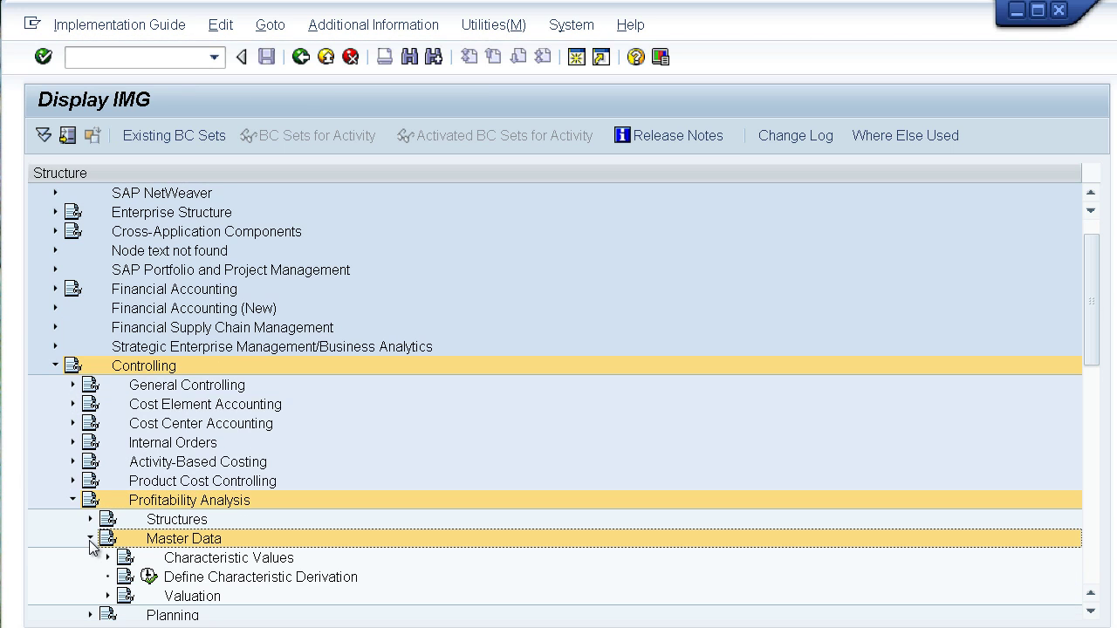
{"action": "left_click", "coordinate": [199, 581]}
{"action": "left_click", "coordinate": [149, 576]}
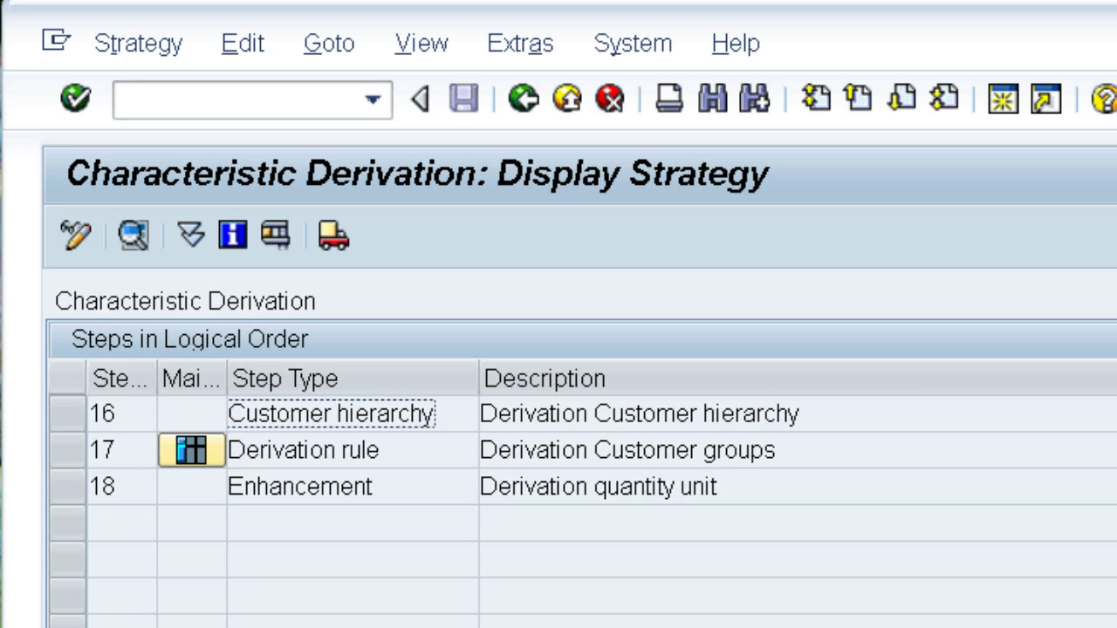
- In change mode, create a new Table lookup derivation step that reads table MARA
{"action": "left_click", "coordinate": [73, 233]}
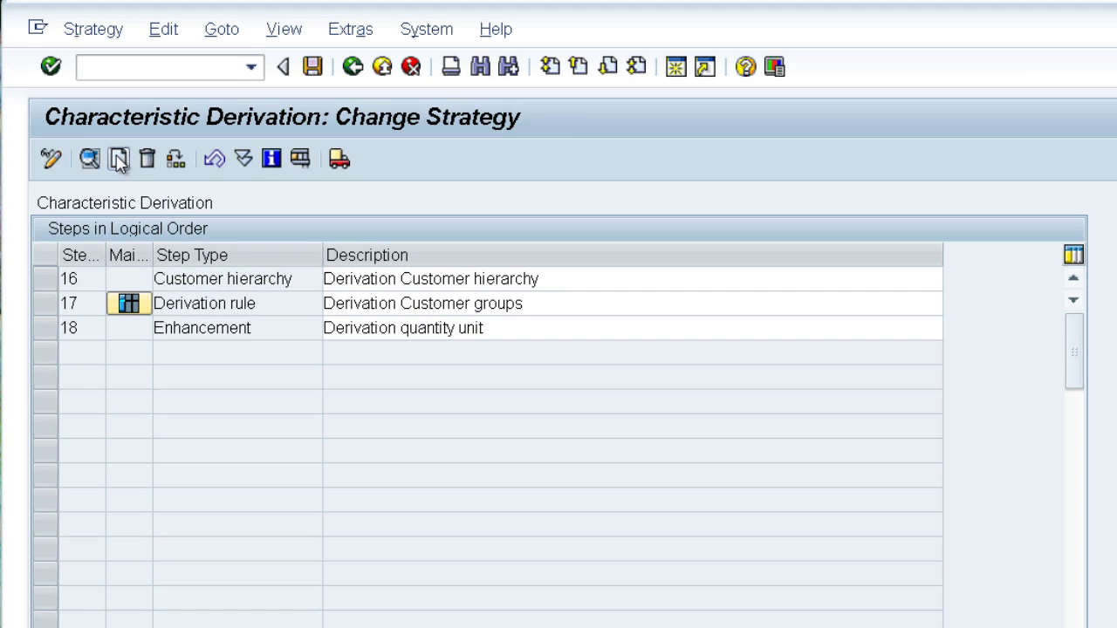
{"action": "left_click", "coordinate": [120, 158]}
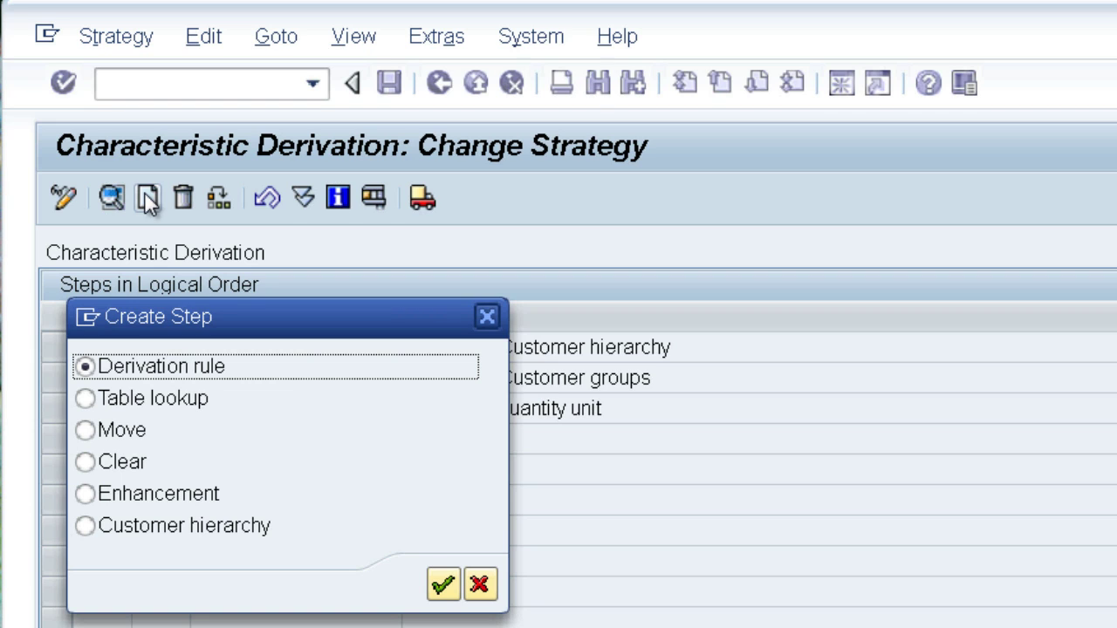
{"action": "left_click", "coordinate": [84, 397]}
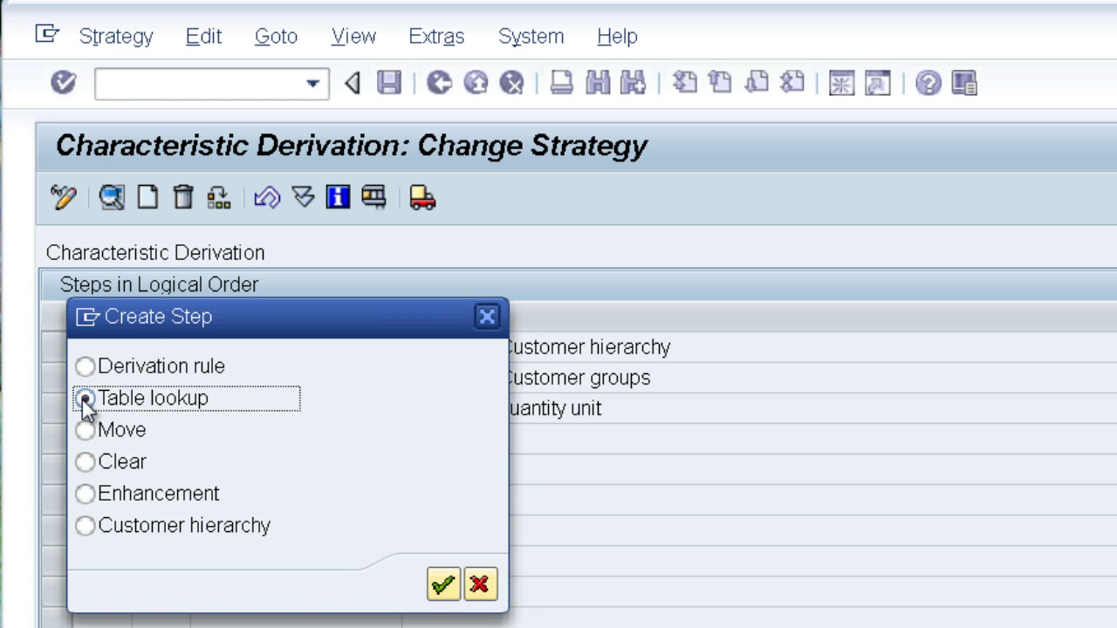
{"action": "left_click", "coordinate": [443, 585]}
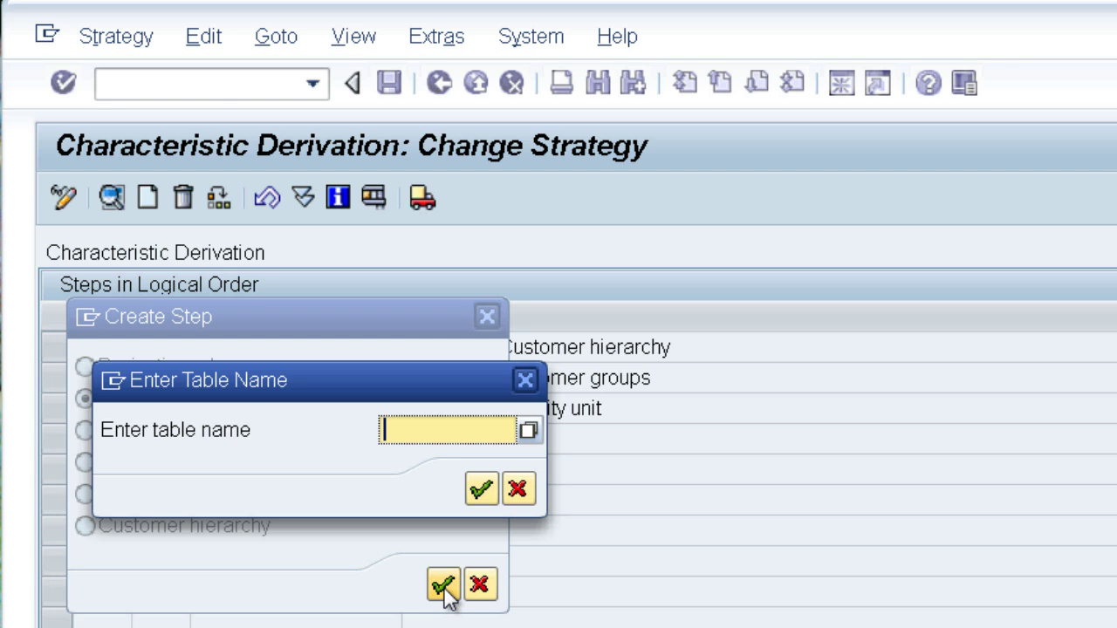
{"action": "type", "text": "MARA"}
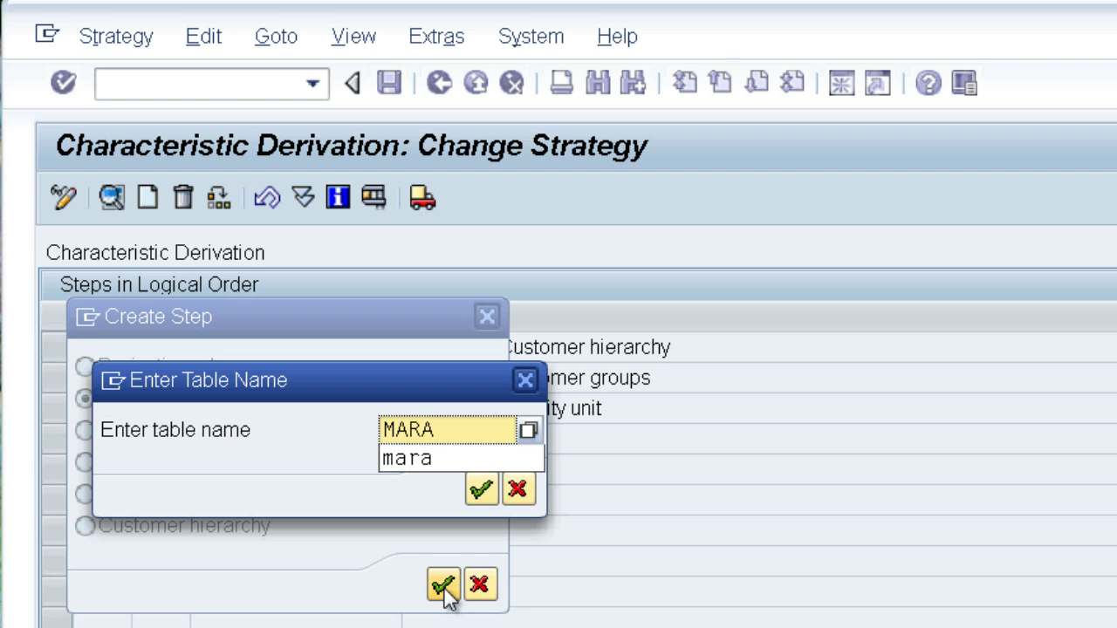
{"action": "left_click", "coordinate": [480, 490]}
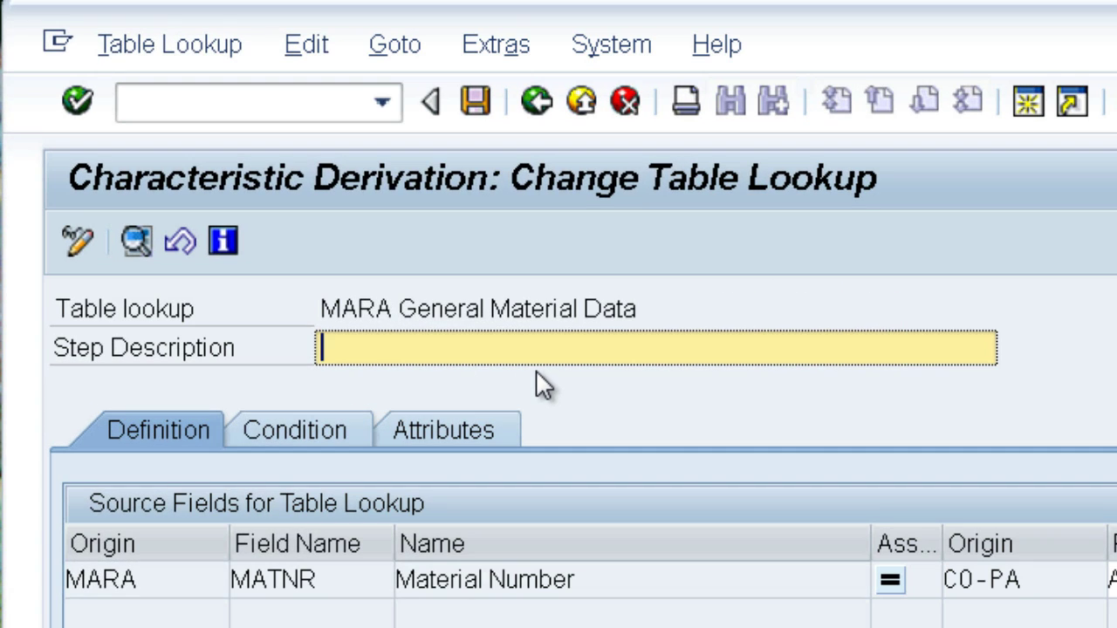
- Enter the step description 'Derivation Product Hierarchy' and review the MARA MATNR to CO-PA ARTNR source row
{"action": "type", "text": "d"}
{"action": "left_click", "coordinate": [479, 381]}
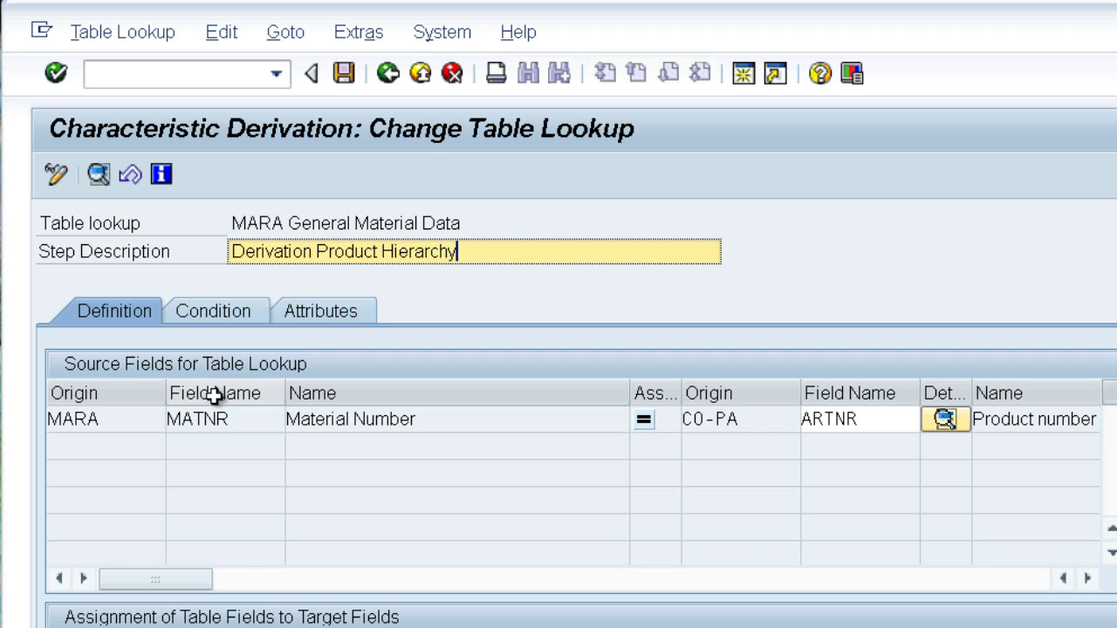
{"action": "left_click_drag", "start_coordinate": [103, 420], "coordinate": [47, 419]}
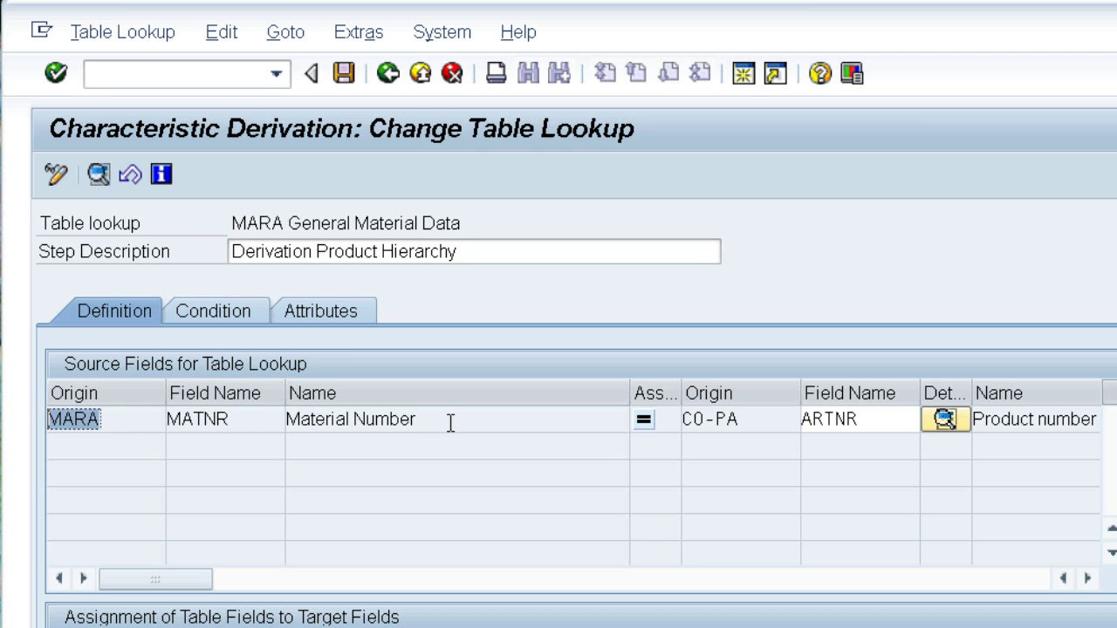
{"action": "left_click_drag", "start_coordinate": [448, 424], "coordinate": [159, 420]}
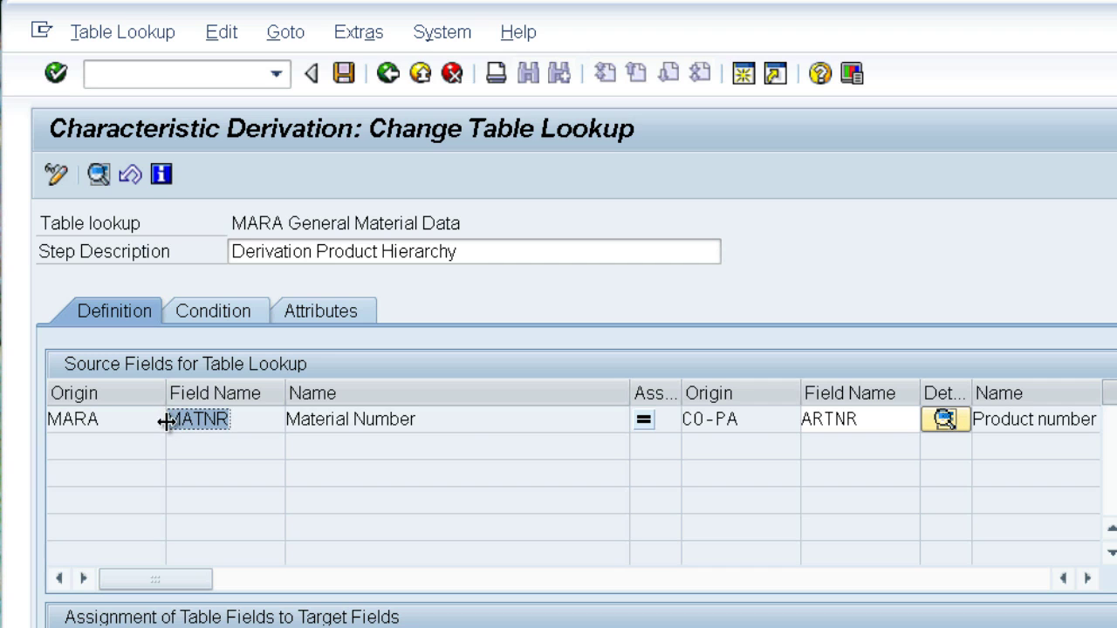
{"action": "double_click", "coordinate": [760, 422]}
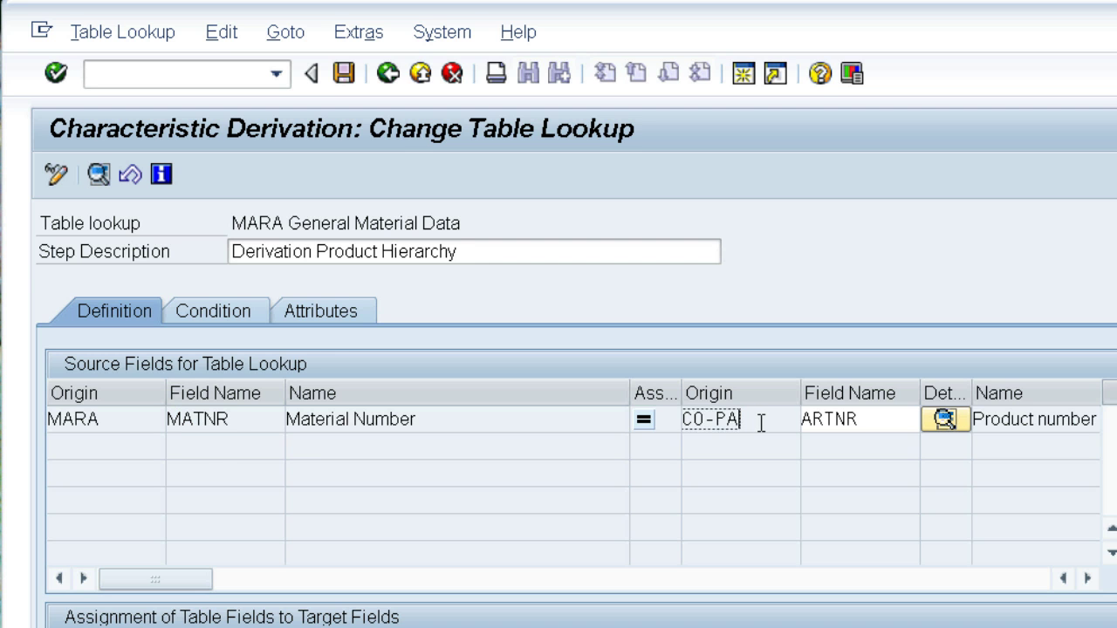
{"action": "left_click_drag", "start_coordinate": [863, 419], "coordinate": [801, 420]}
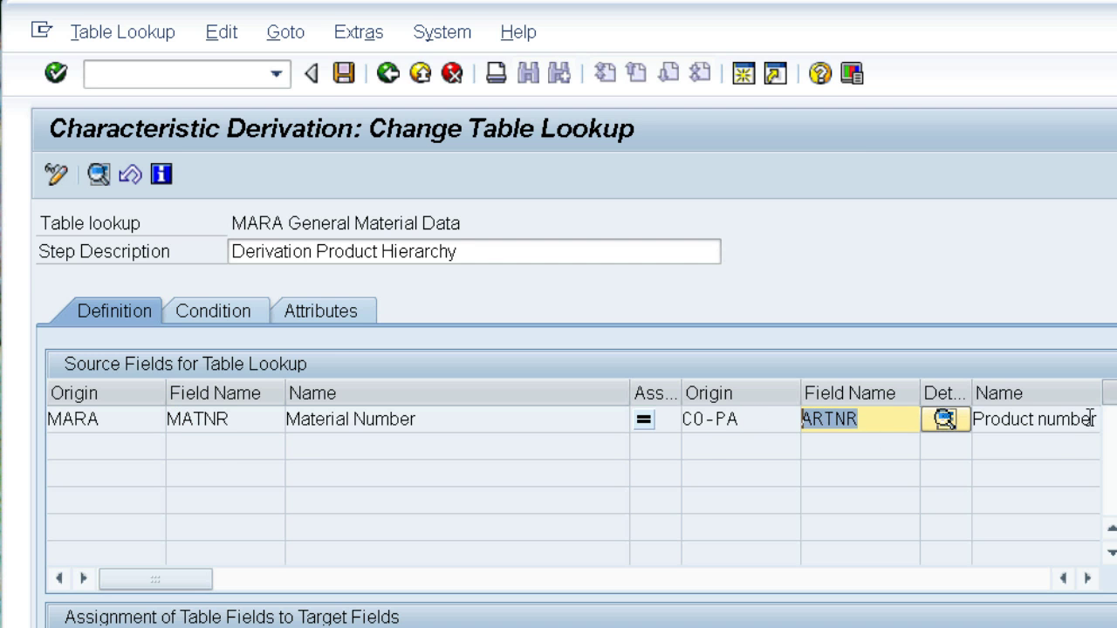
{"action": "left_click_drag", "start_coordinate": [1096, 419], "coordinate": [970, 421]}
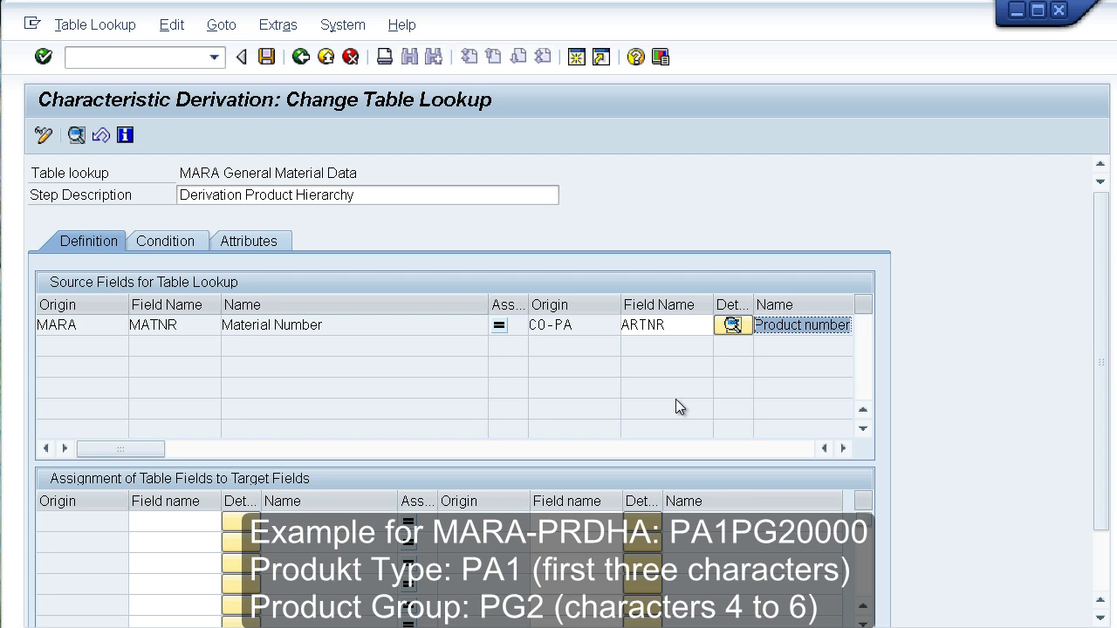
- Search the MARA field list for PRDHA and set it as the first assignment's table field
{"action": "left_click", "coordinate": [183, 524]}
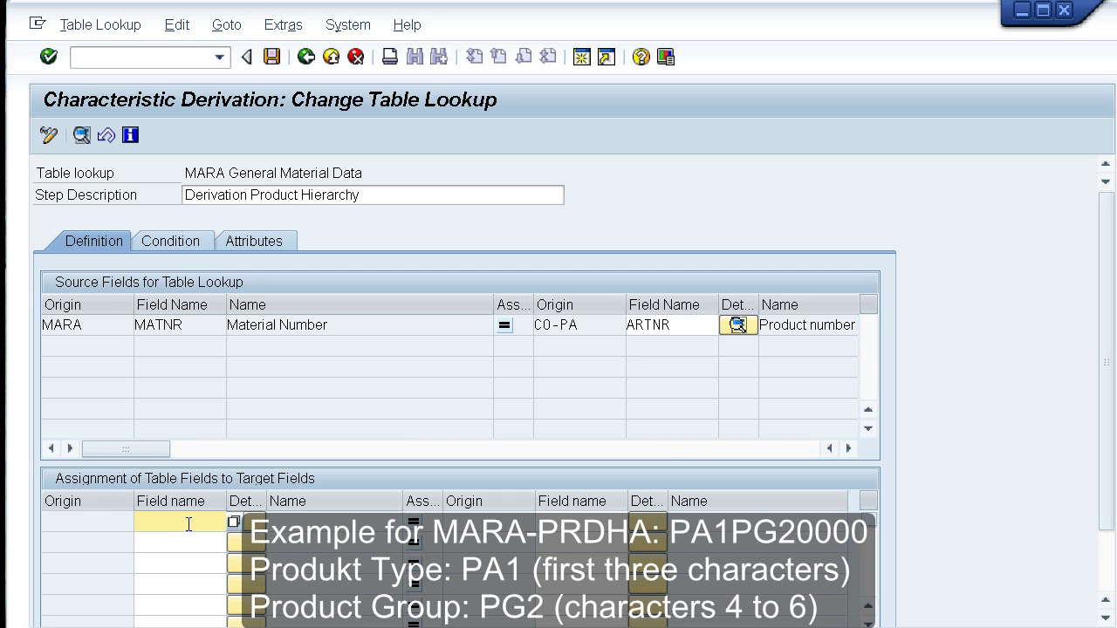
{"action": "left_click", "coordinate": [235, 523]}
{"action": "left_click_drag", "start_coordinate": [493, 265], "coordinate": [530, 84]}
{"action": "key", "text": "ctrl+f"}
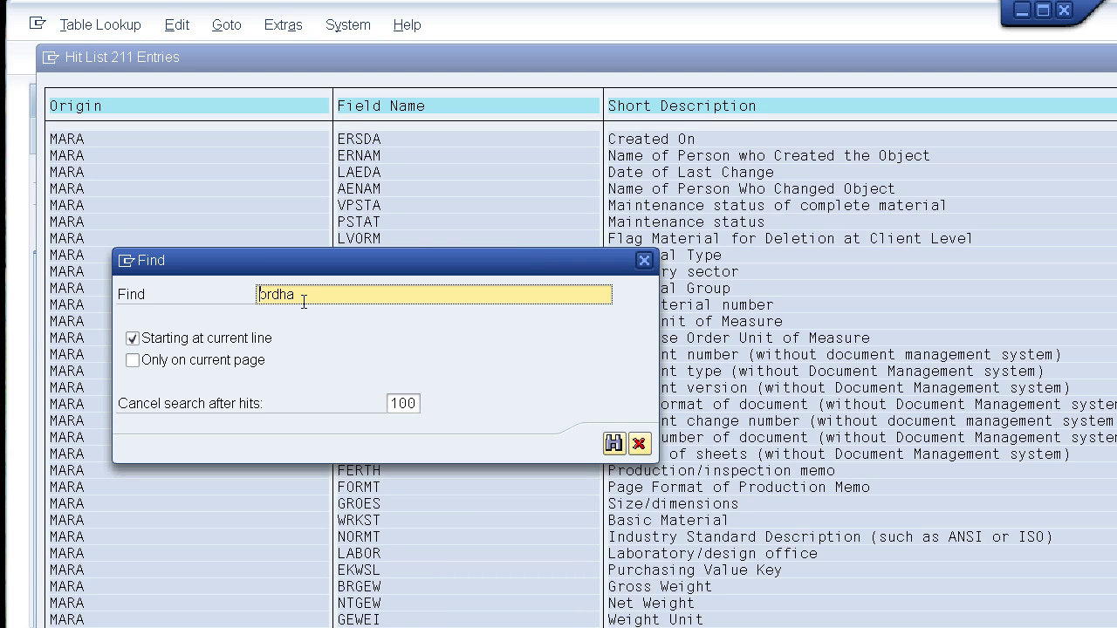
{"action": "key", "text": "Return"}
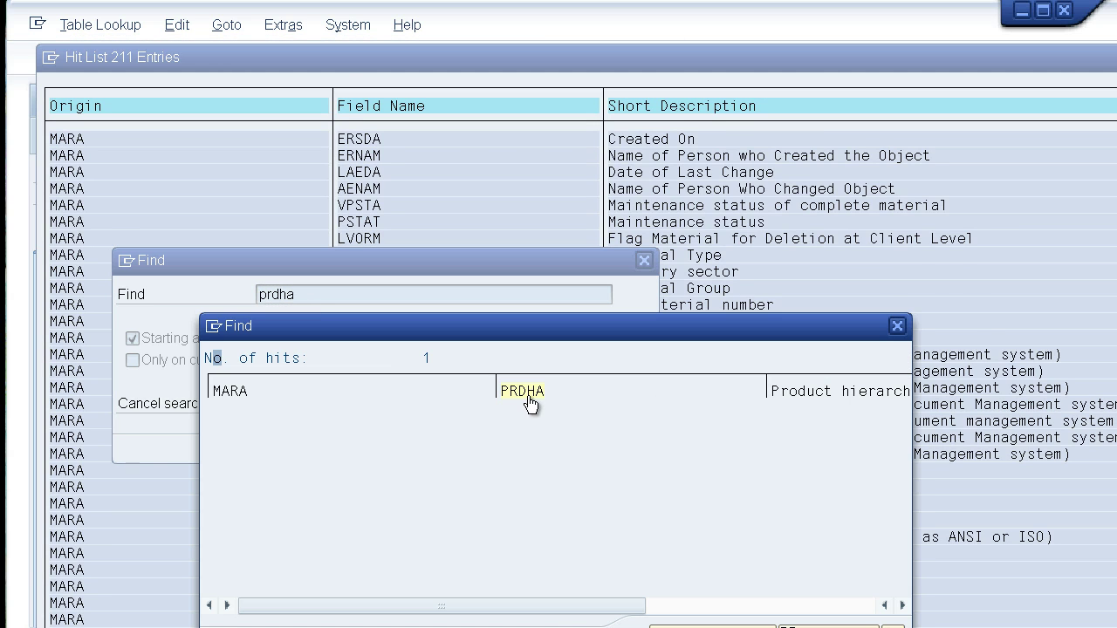
{"action": "double_click", "coordinate": [526, 394]}
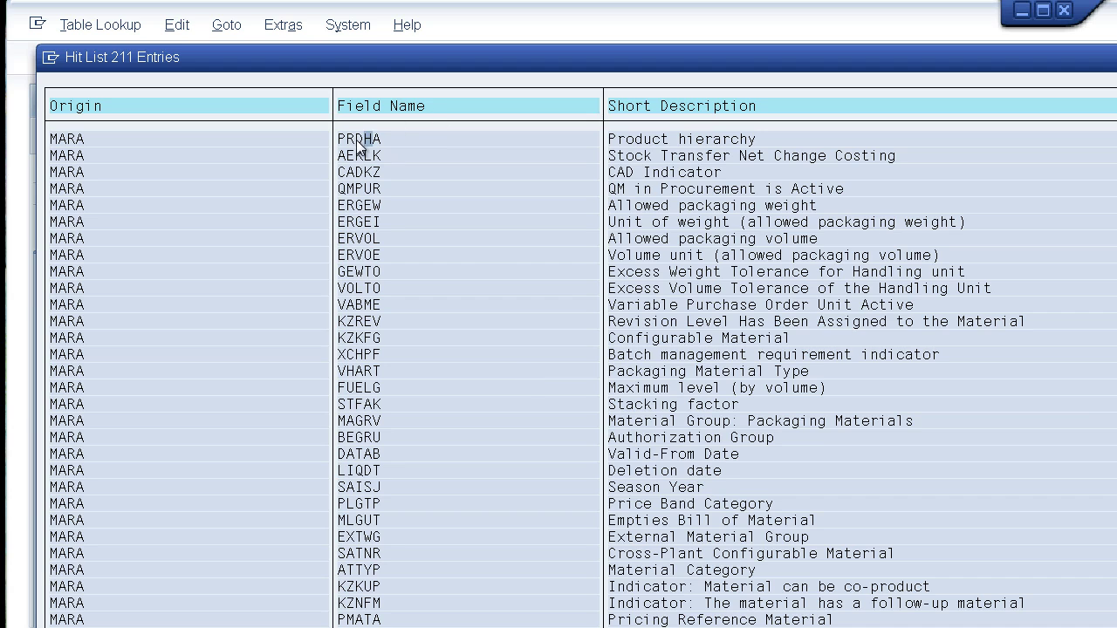
{"action": "double_click", "coordinate": [356, 139]}
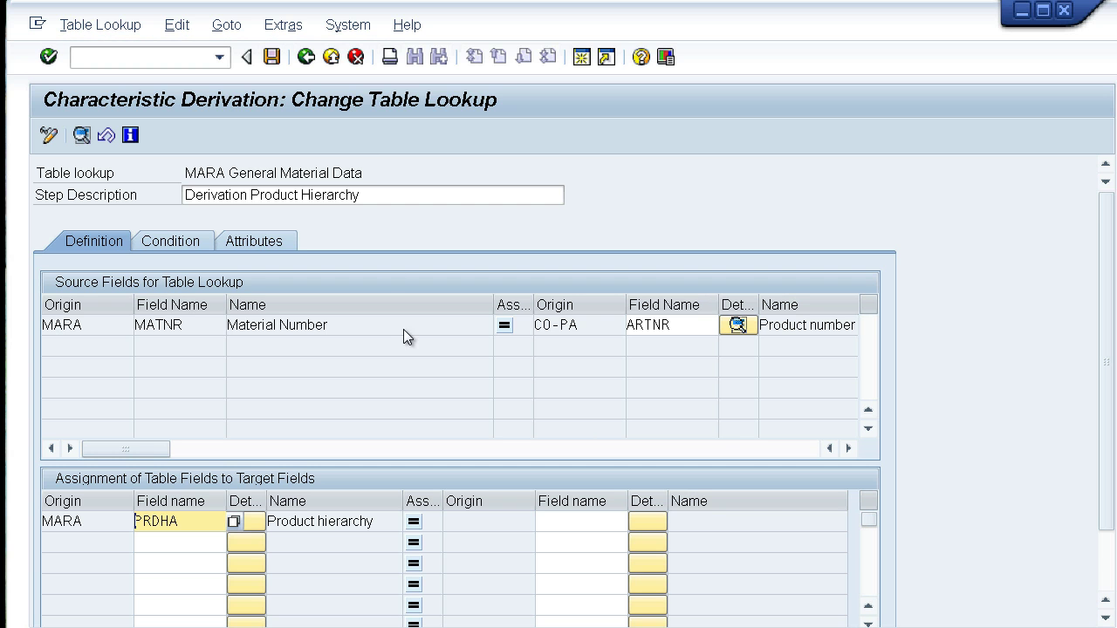
- Choose CO-PA WWPAR (Product Type) as the target field for PRDHA
{"action": "left_click", "coordinate": [562, 523]}
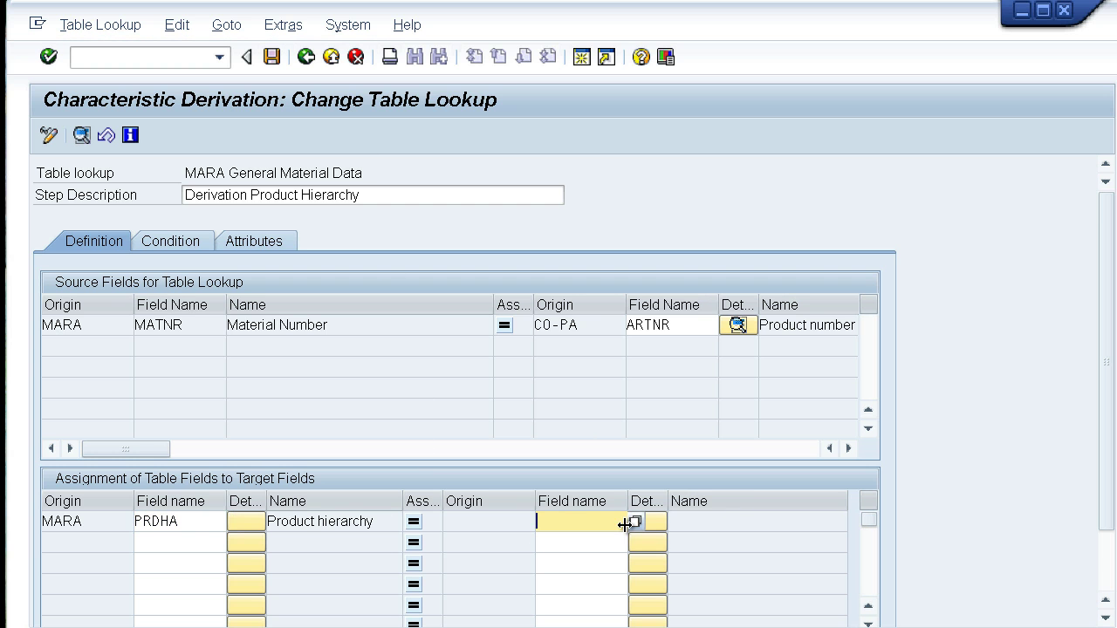
{"action": "left_click", "coordinate": [631, 519]}
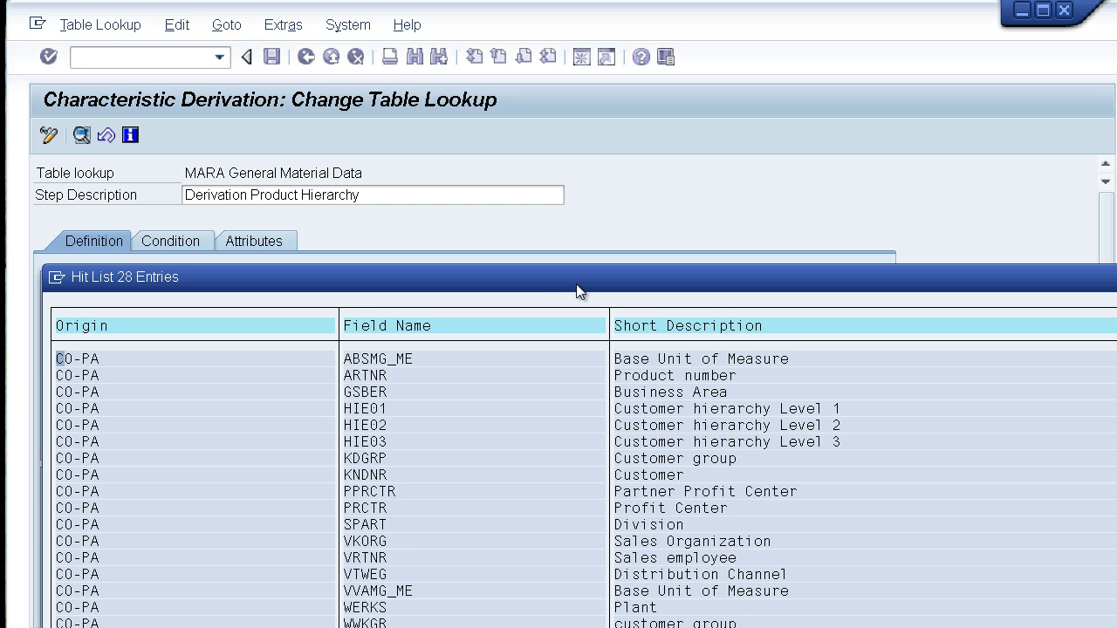
{"action": "left_click_drag", "start_coordinate": [579, 288], "coordinate": [504, 117]}
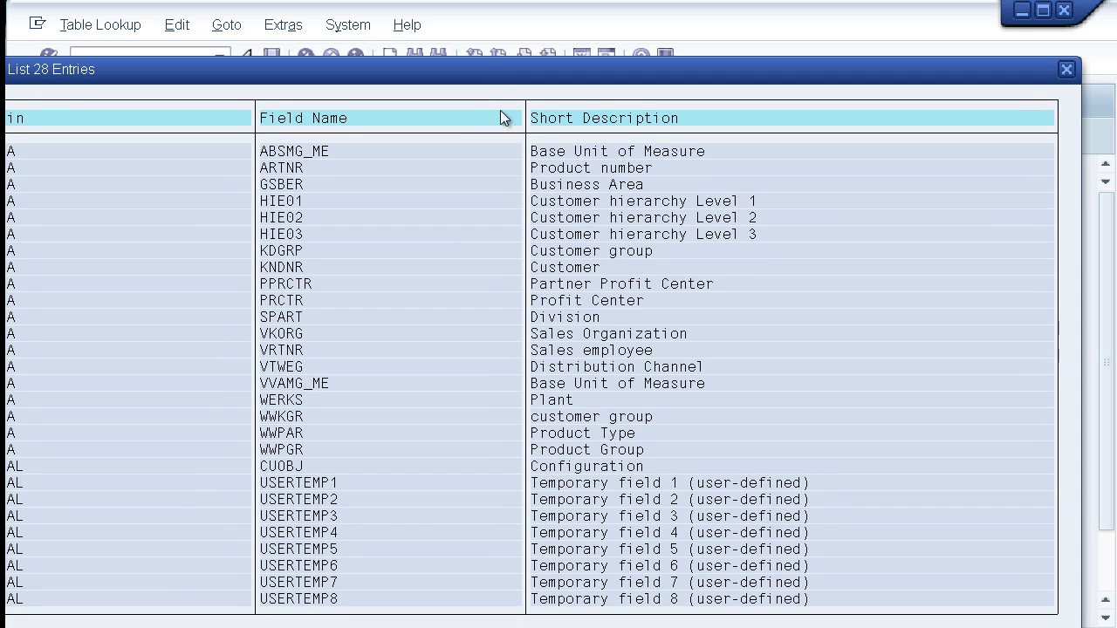
{"action": "double_click", "coordinate": [562, 433]}
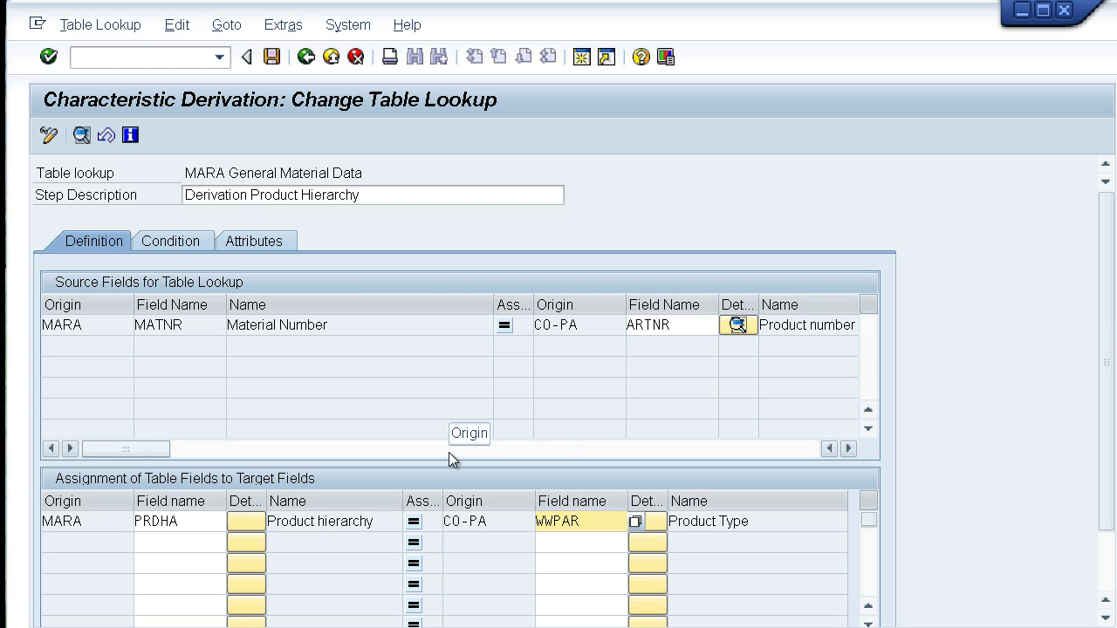
- Restrict the PRDHA field to part of its contents, taking only the first 3 characters
{"action": "left_click", "coordinate": [247, 528]}
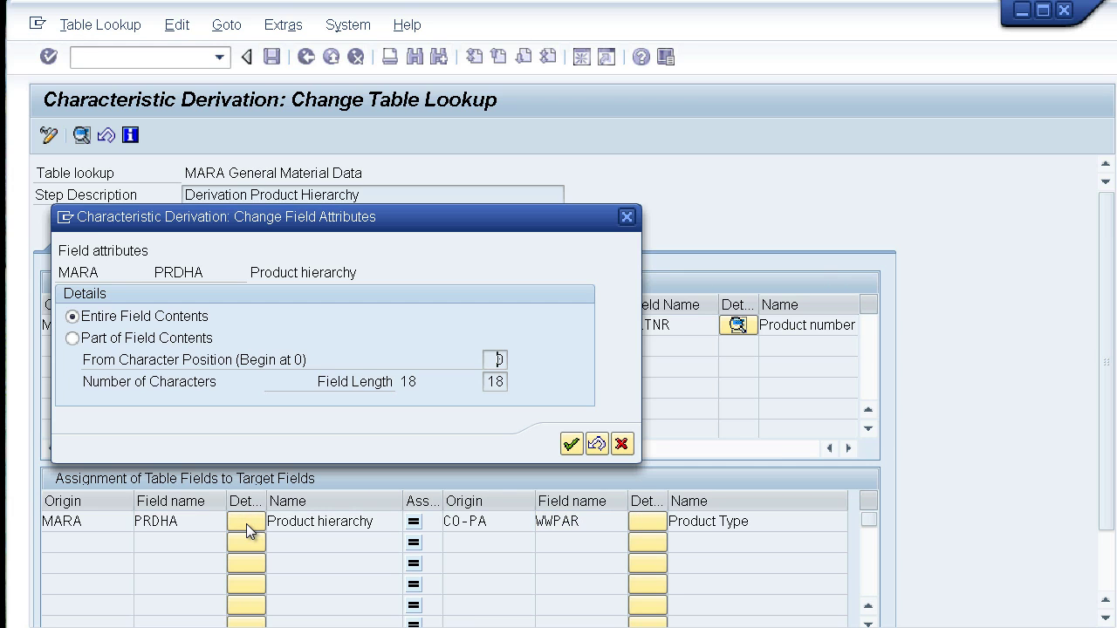
{"action": "left_click", "coordinate": [73, 339]}
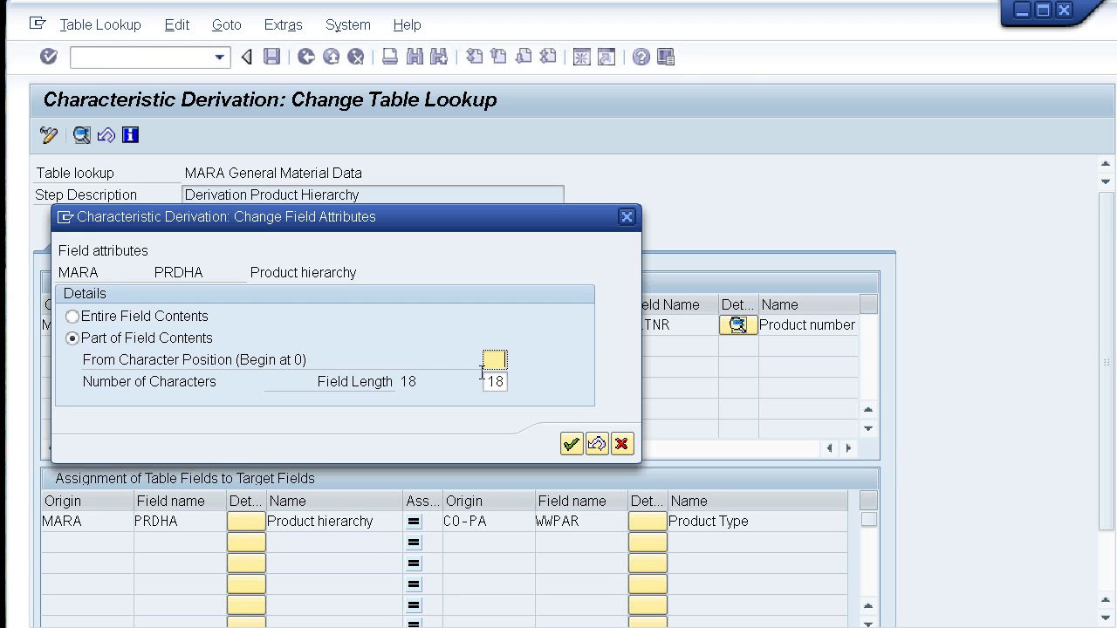
{"action": "left_click_drag", "start_coordinate": [493, 381], "coordinate": [532, 389]}
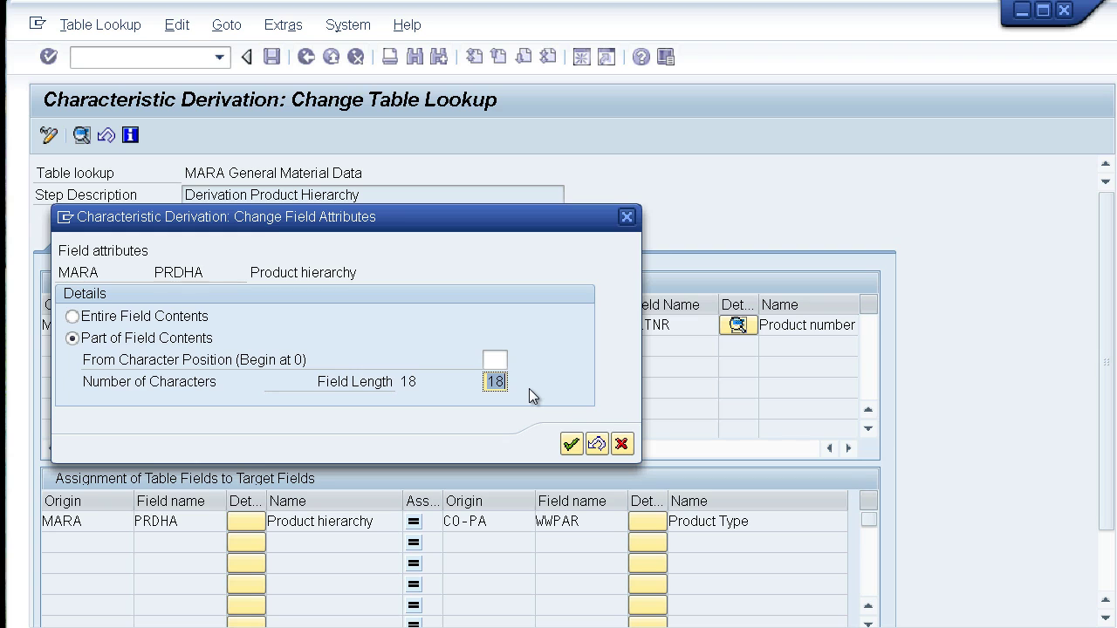
{"action": "type", "text": "3"}
{"action": "left_click", "coordinate": [571, 446]}
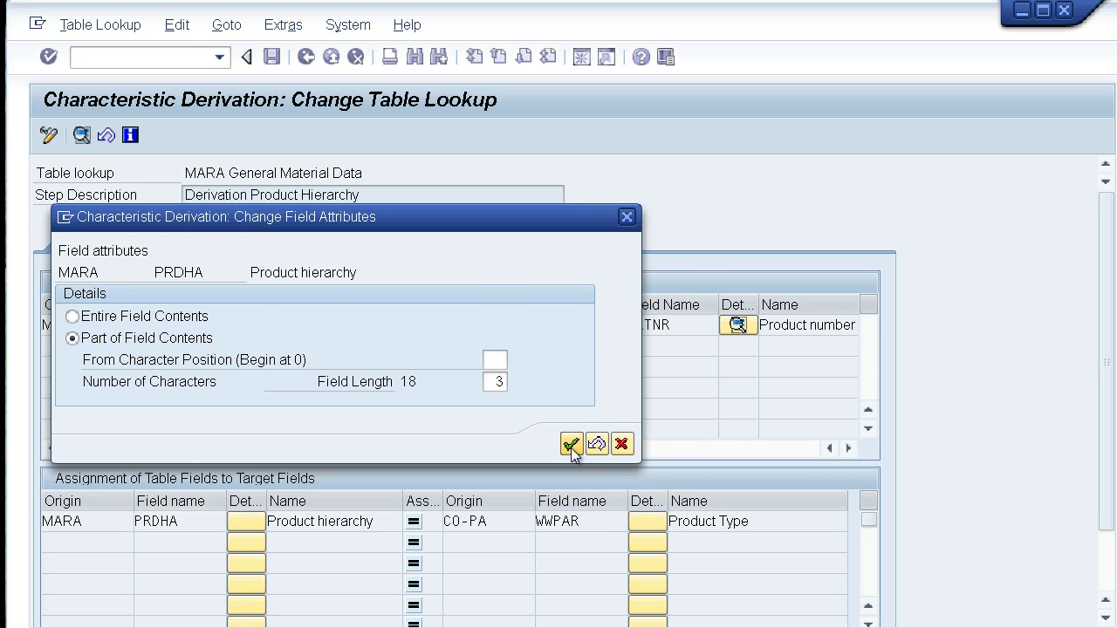
{"action": "left_click", "coordinate": [179, 542]}
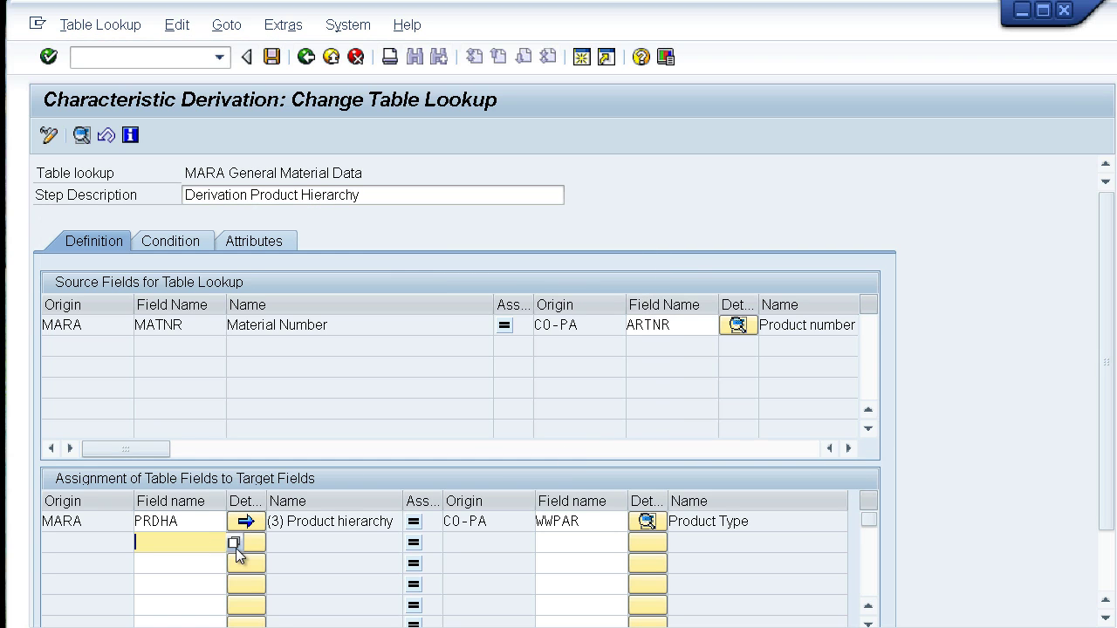
- In the second assignment row, map MARA PRDHA to CO-PA WWPGR (Product Group)
{"action": "left_click", "coordinate": [234, 544]}
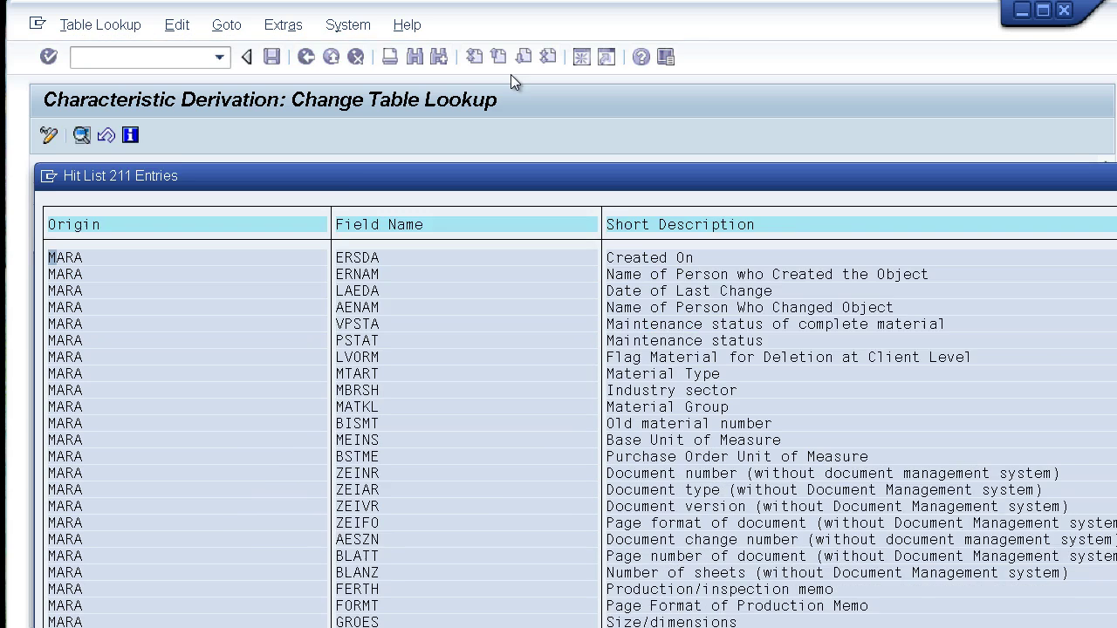
{"action": "key", "text": "ctrl+f"}
{"action": "key", "text": "Return"}
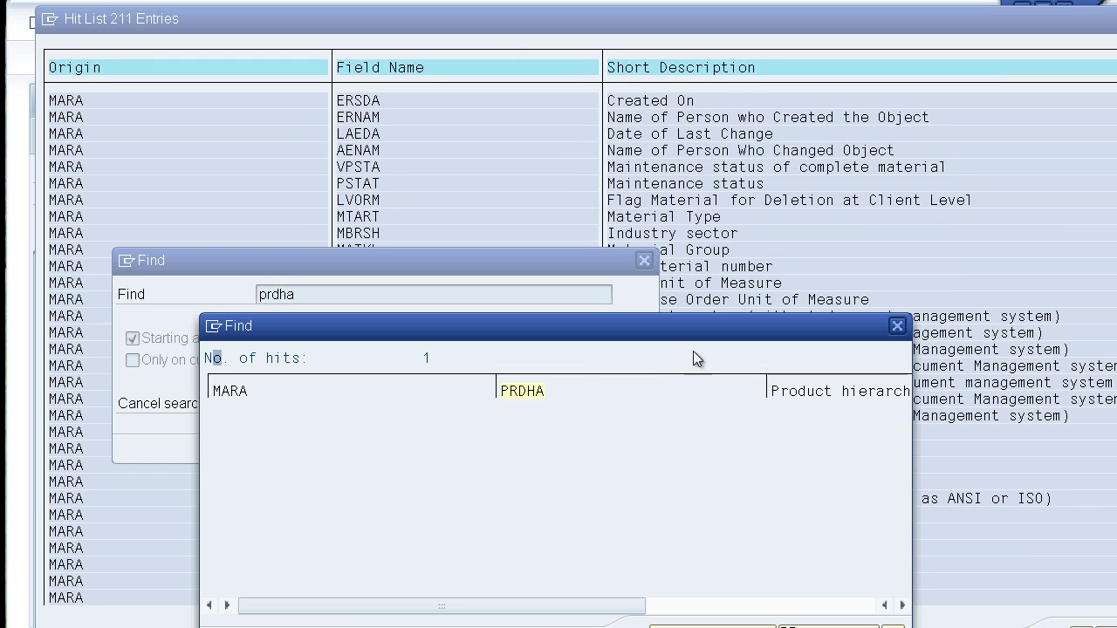
{"action": "left_click", "coordinate": [524, 394]}
{"action": "double_click", "coordinate": [362, 99]}
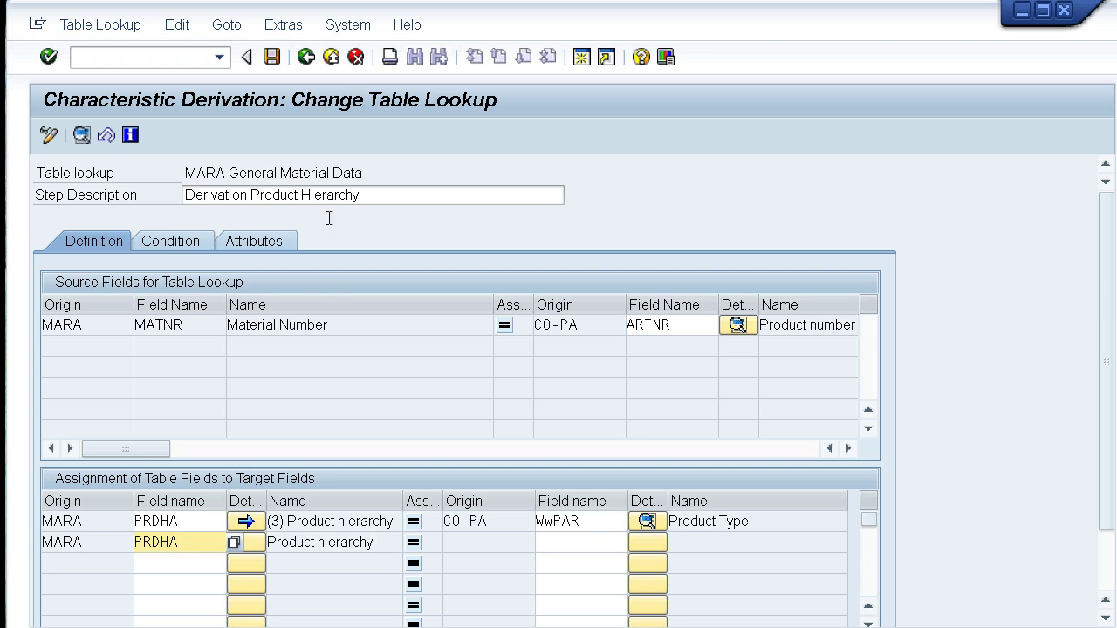
{"action": "left_click", "coordinate": [588, 549]}
{"action": "left_click", "coordinate": [635, 544]}
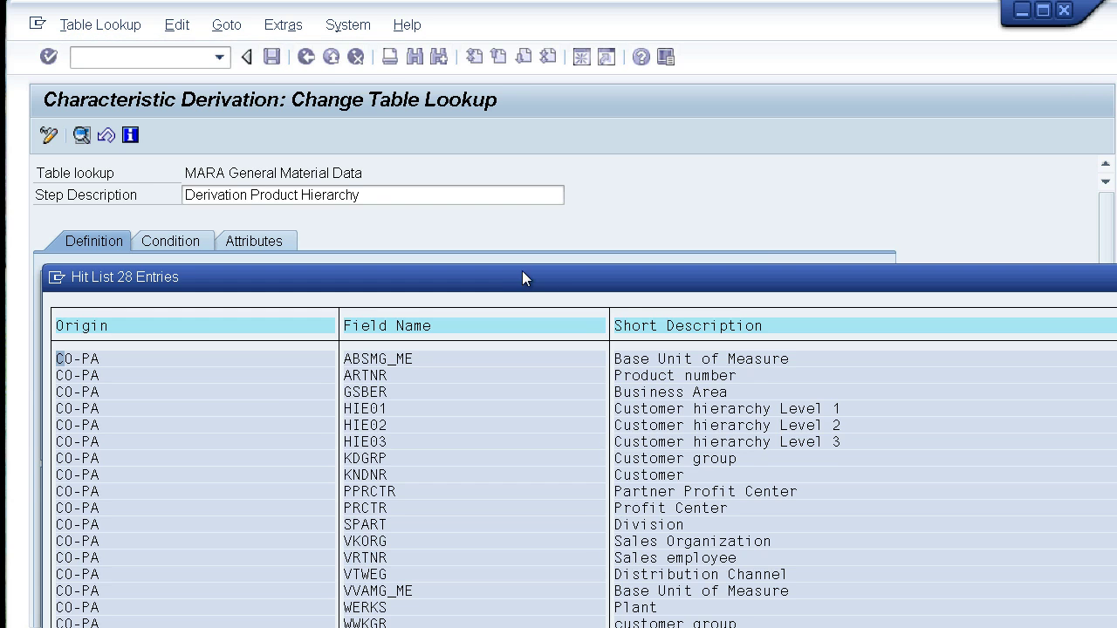
{"action": "left_click_drag", "start_coordinate": [522, 278], "coordinate": [452, 14]}
{"action": "double_click", "coordinate": [572, 418]}
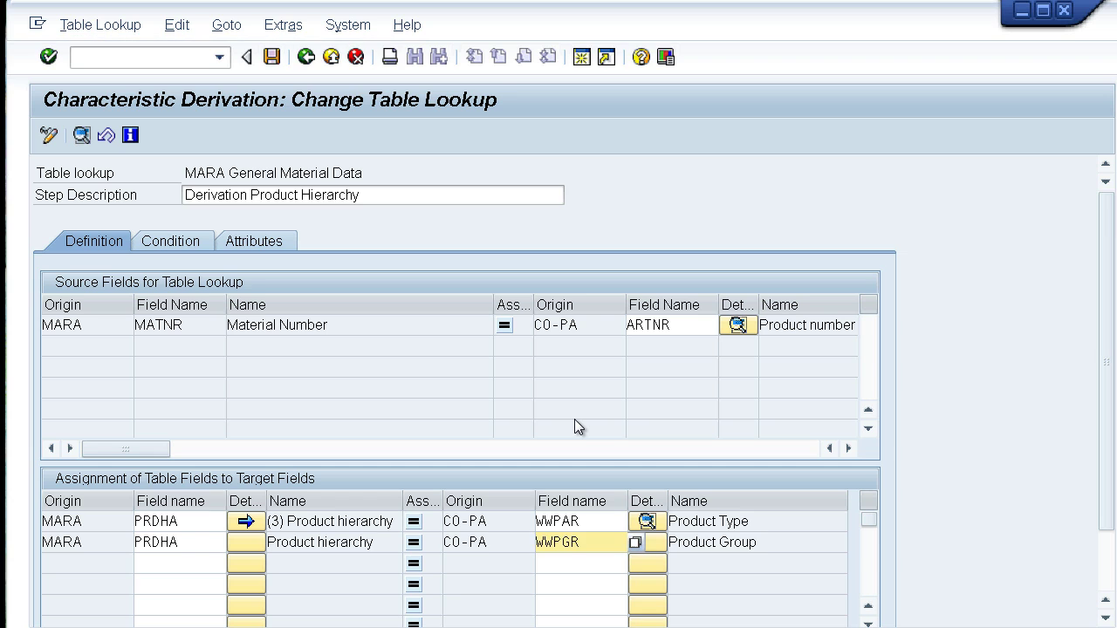
- Limit the second PRDHA assignment to 3 characters starting at position 3
{"action": "left_click", "coordinate": [250, 541]}
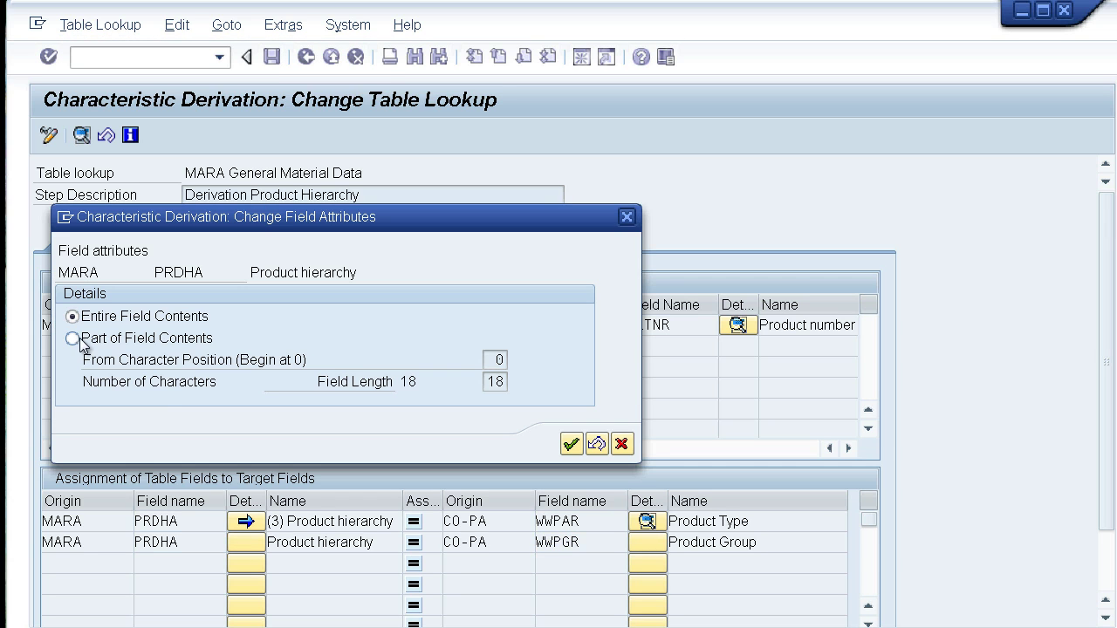
{"action": "left_click", "coordinate": [79, 339]}
{"action": "left_click", "coordinate": [493, 361]}
{"action": "type", "text": "3"}
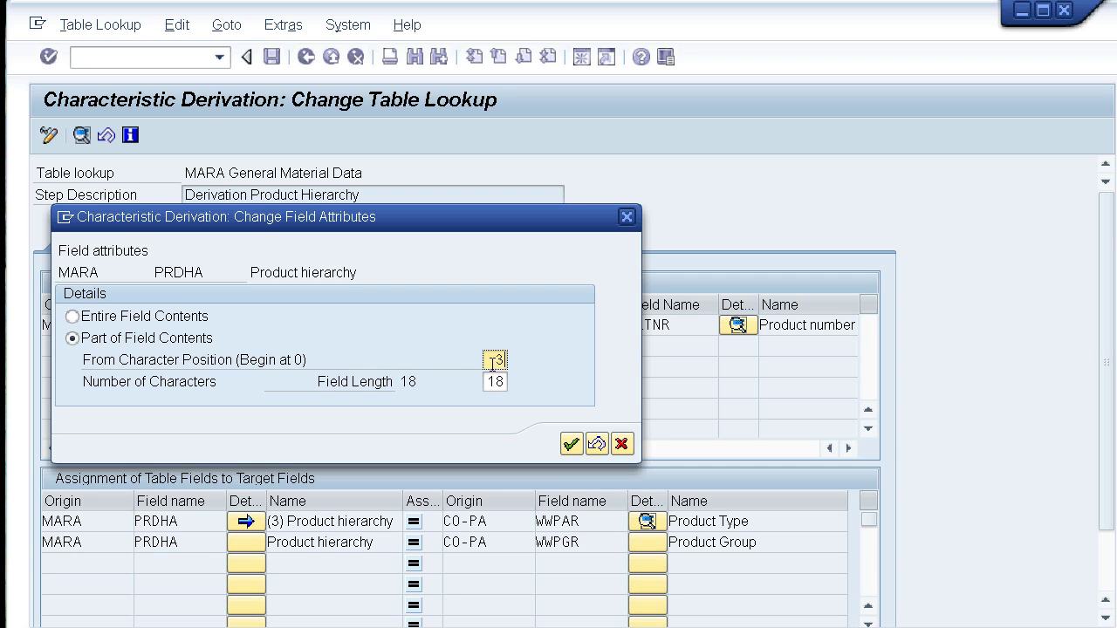
{"action": "key", "text": "Tab"}
{"action": "type", "text": "3"}
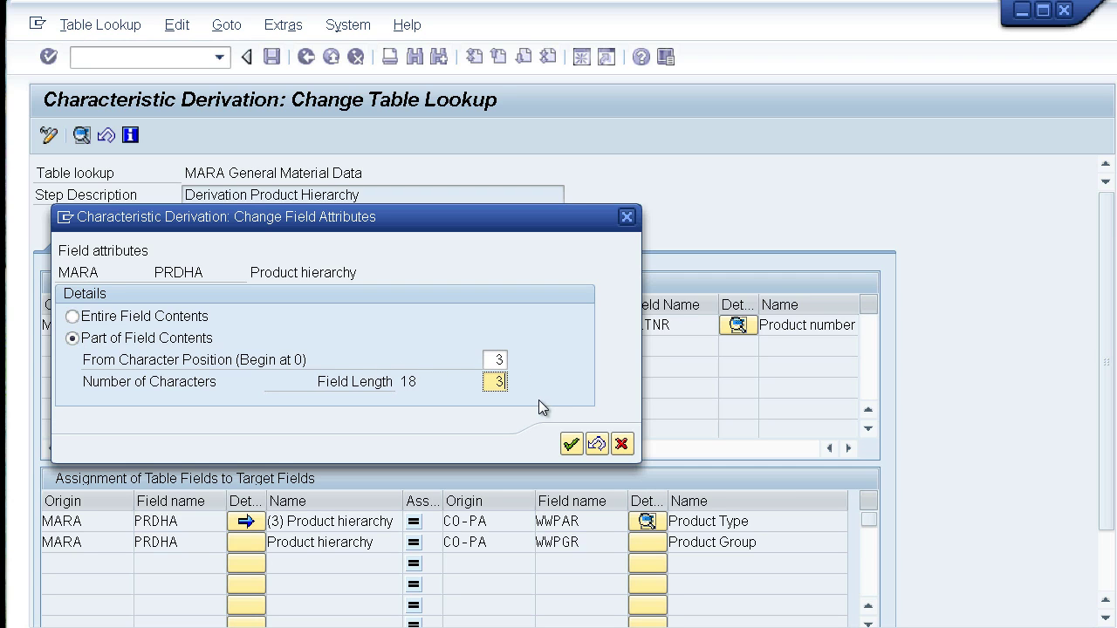
{"action": "left_click", "coordinate": [570, 444]}
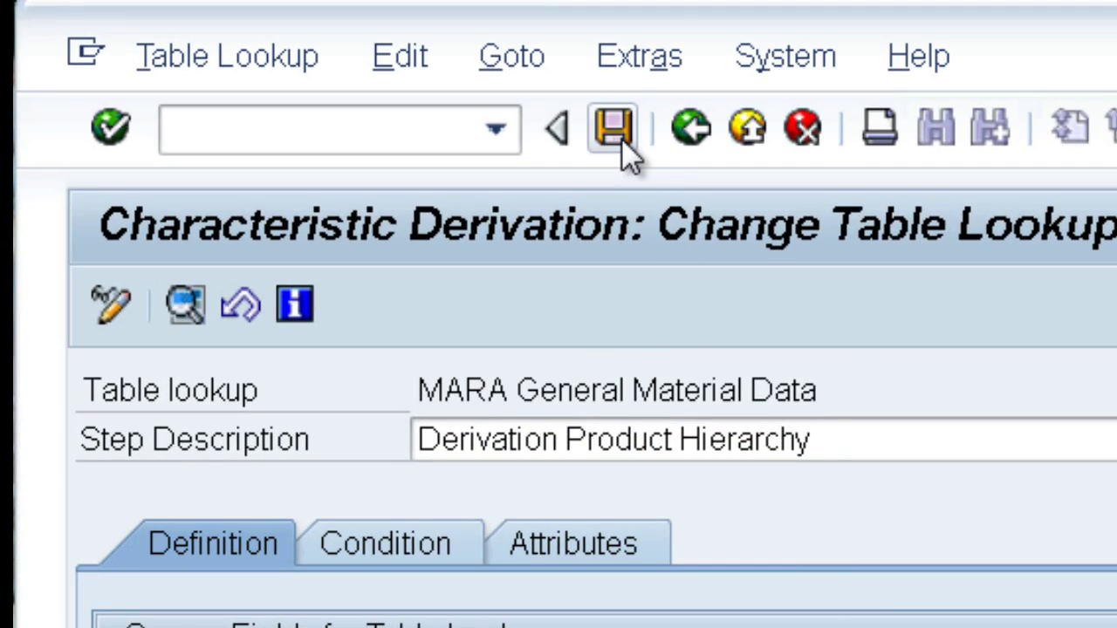
- Save the step, check that step 19 'Derivation Product Hierarchy' appears in the strategy, and exit
{"action": "left_click", "coordinate": [622, 138]}
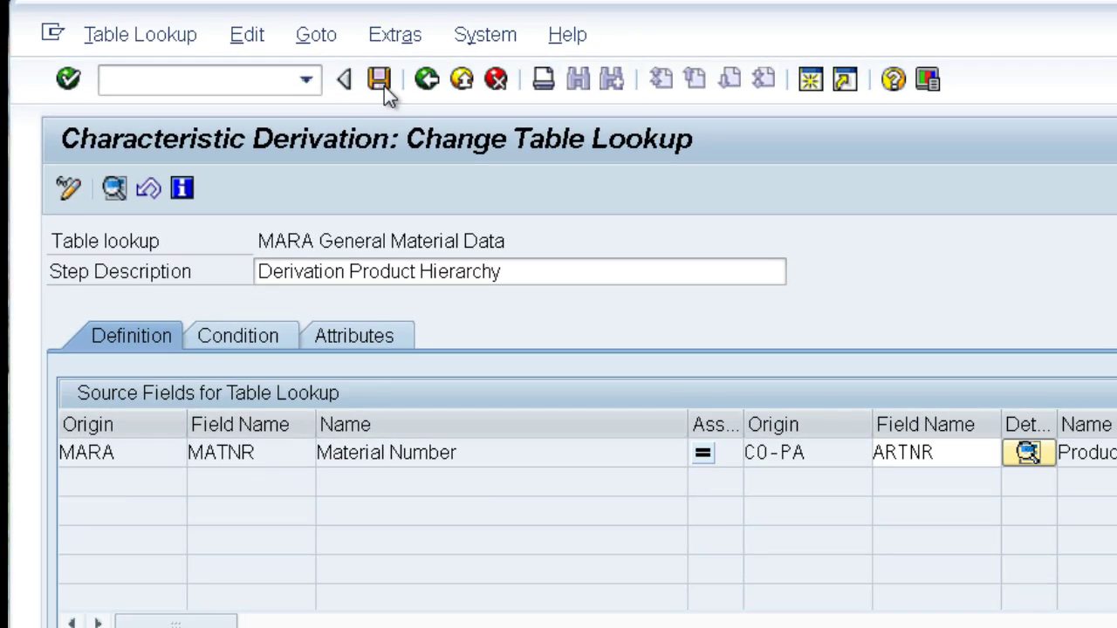
{"action": "left_click", "coordinate": [427, 79]}
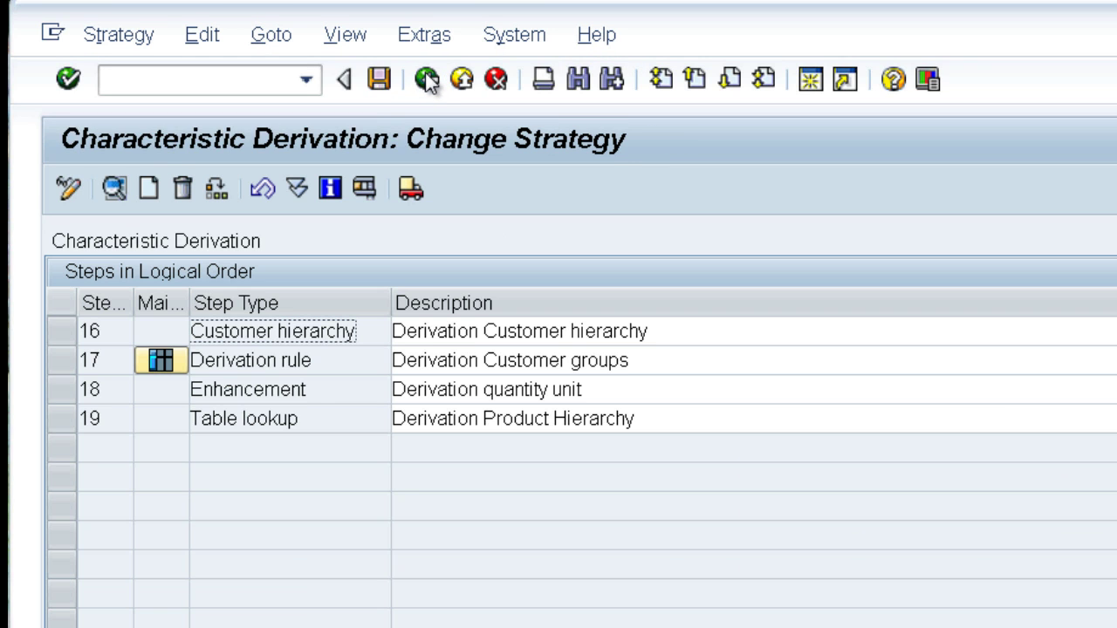
{"action": "left_click_drag", "start_coordinate": [329, 419], "coordinate": [158, 413]}
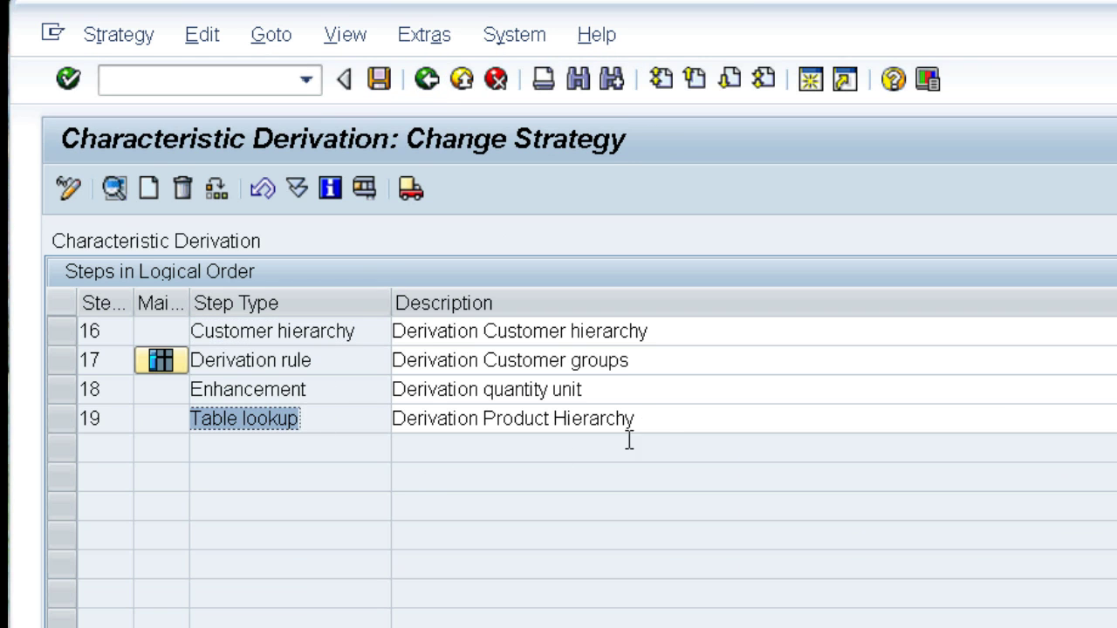
{"action": "left_click_drag", "start_coordinate": [628, 419], "coordinate": [364, 426]}
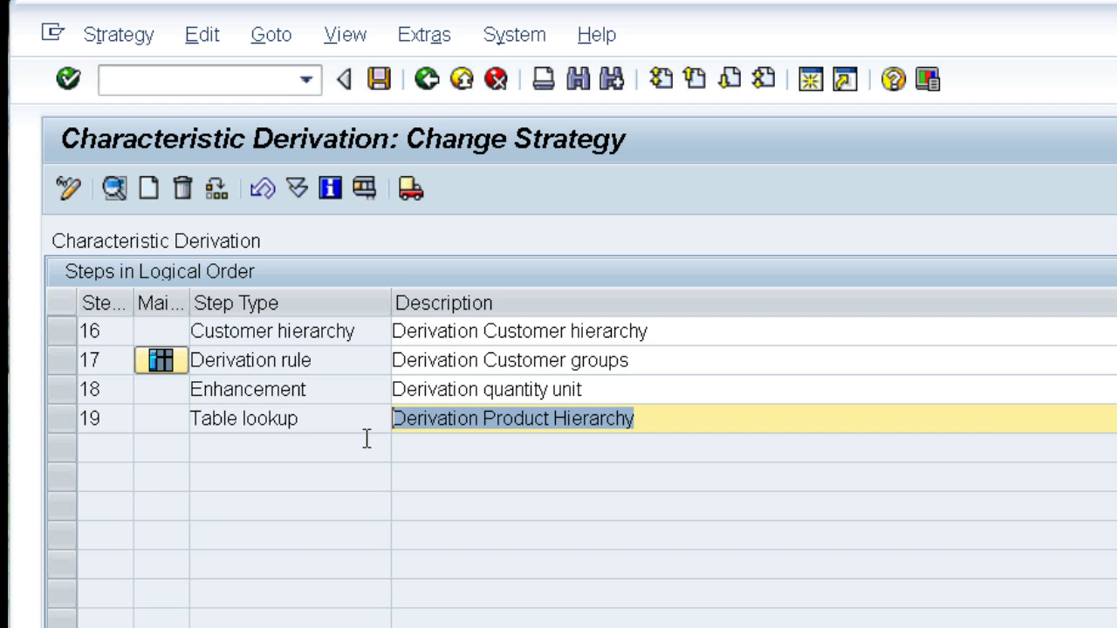
{"action": "left_click", "coordinate": [427, 81]}
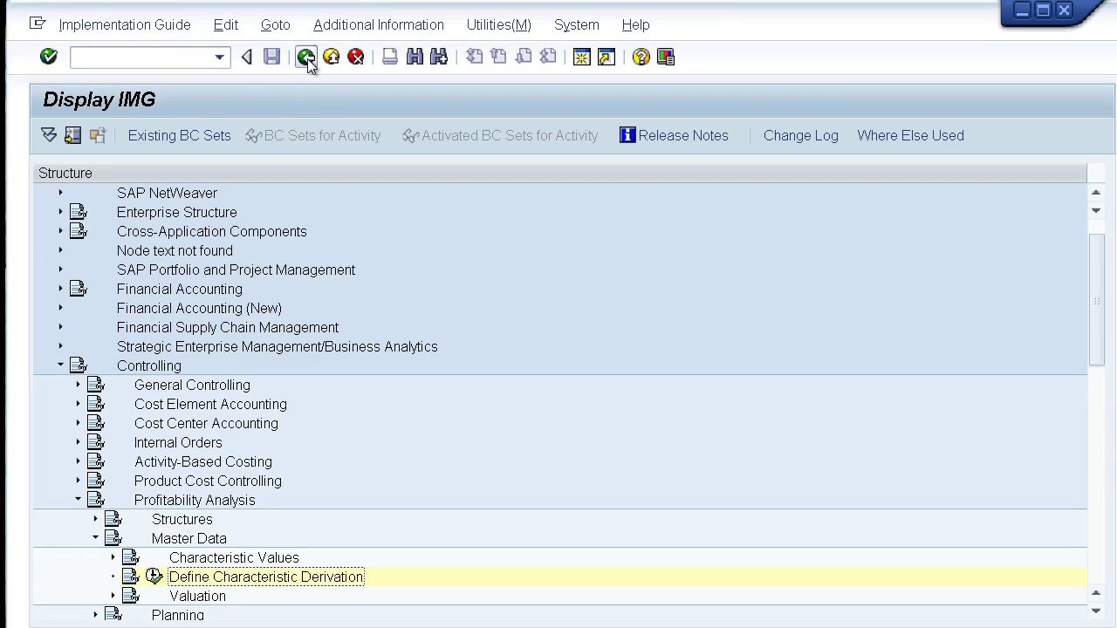
- From SAP Easy Access, open KES1 Change Characteristic Values under Profitability Analysis > Master Data
{"action": "left_click", "coordinate": [306, 58]}
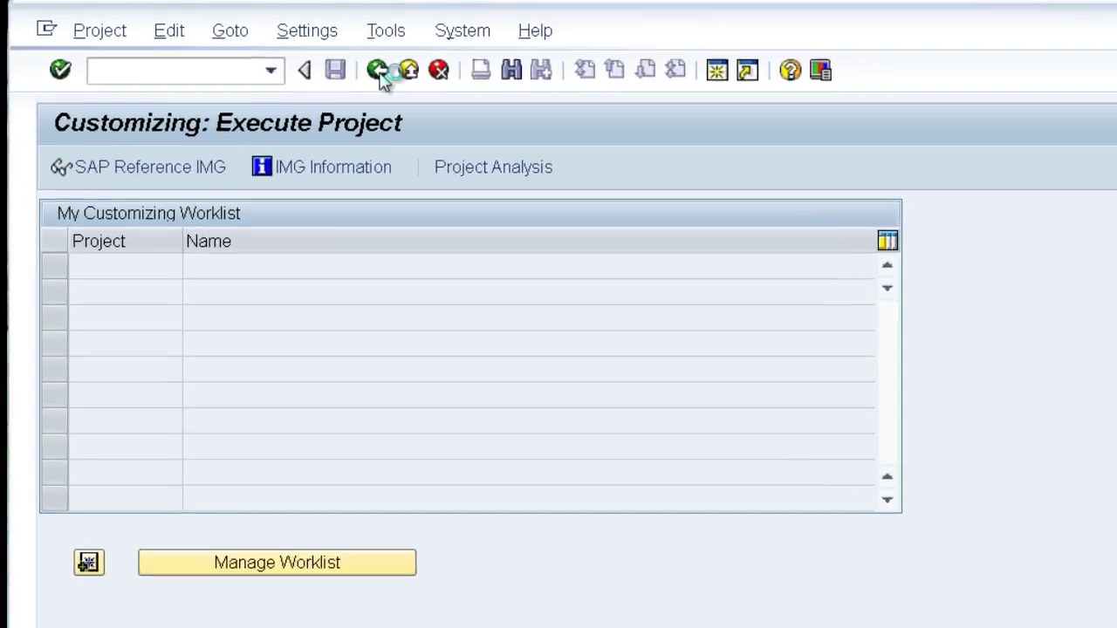
{"action": "left_click", "coordinate": [306, 58]}
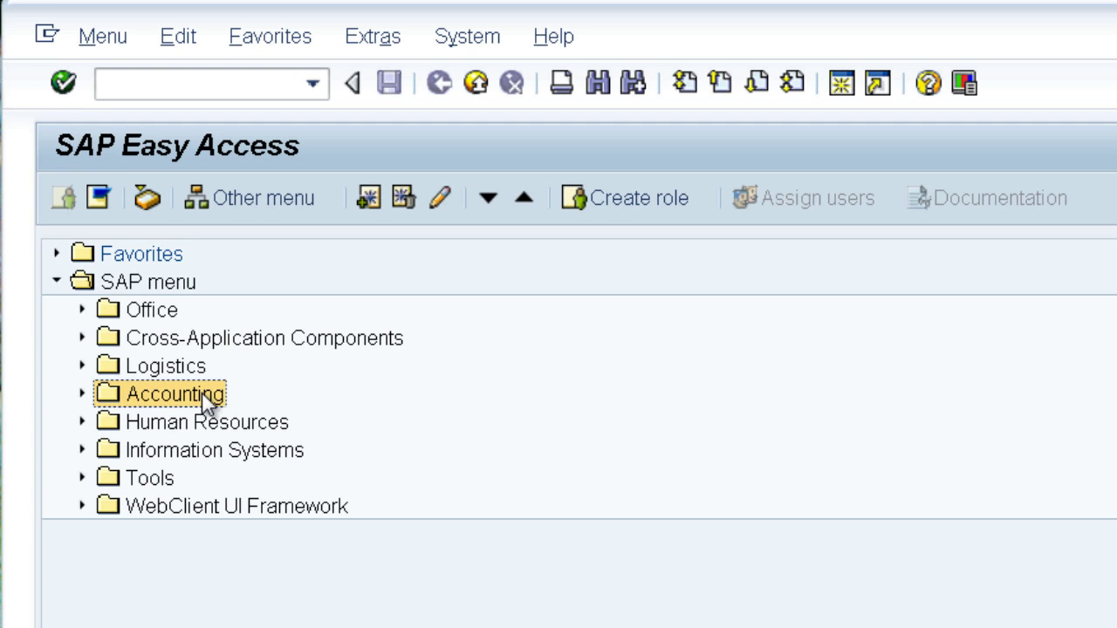
{"action": "left_click", "coordinate": [82, 394]}
{"action": "left_click", "coordinate": [188, 488]}
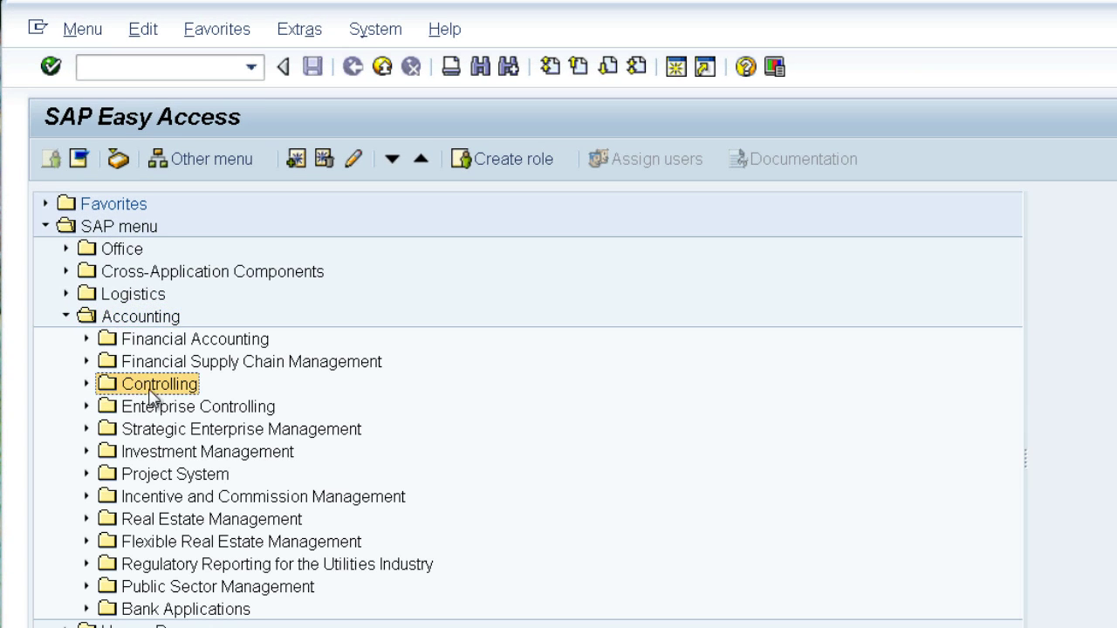
{"action": "left_click", "coordinate": [86, 384]}
{"action": "left_click", "coordinate": [158, 520]}
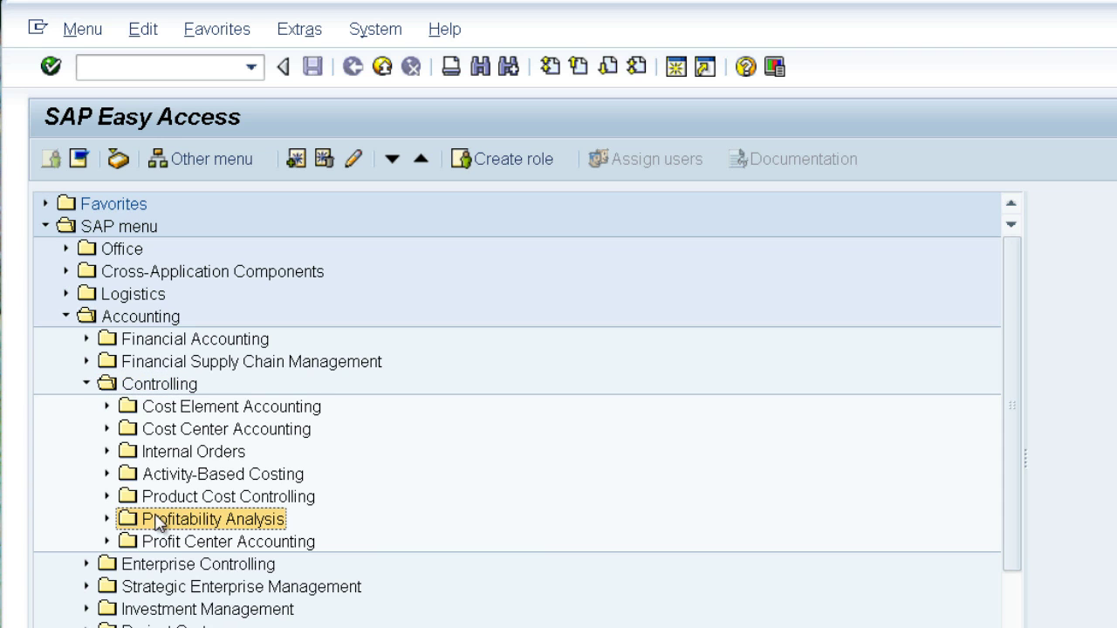
{"action": "left_click", "coordinate": [108, 521]}
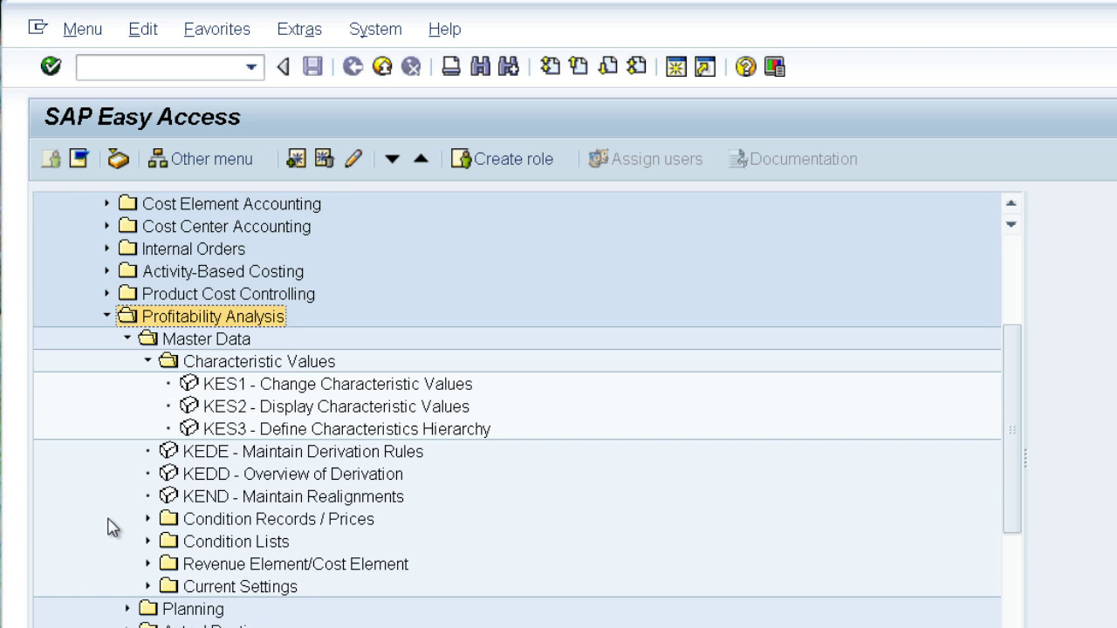
{"action": "left_click", "coordinate": [220, 339]}
{"action": "left_click", "coordinate": [229, 368]}
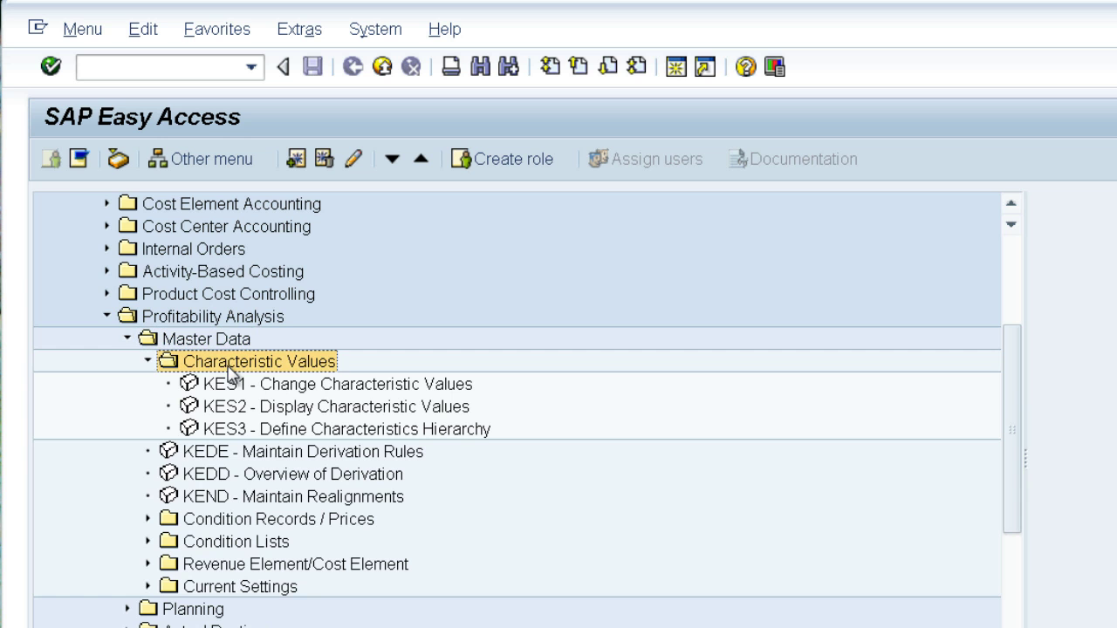
{"action": "left_click", "coordinate": [260, 392]}
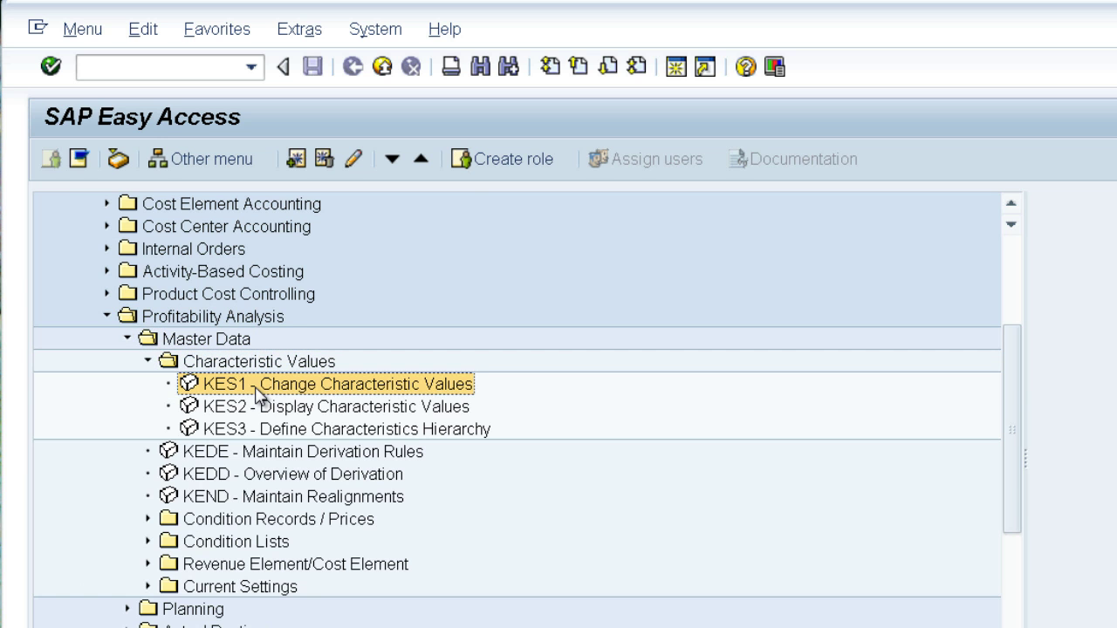
{"action": "double_click", "coordinate": [259, 391]}
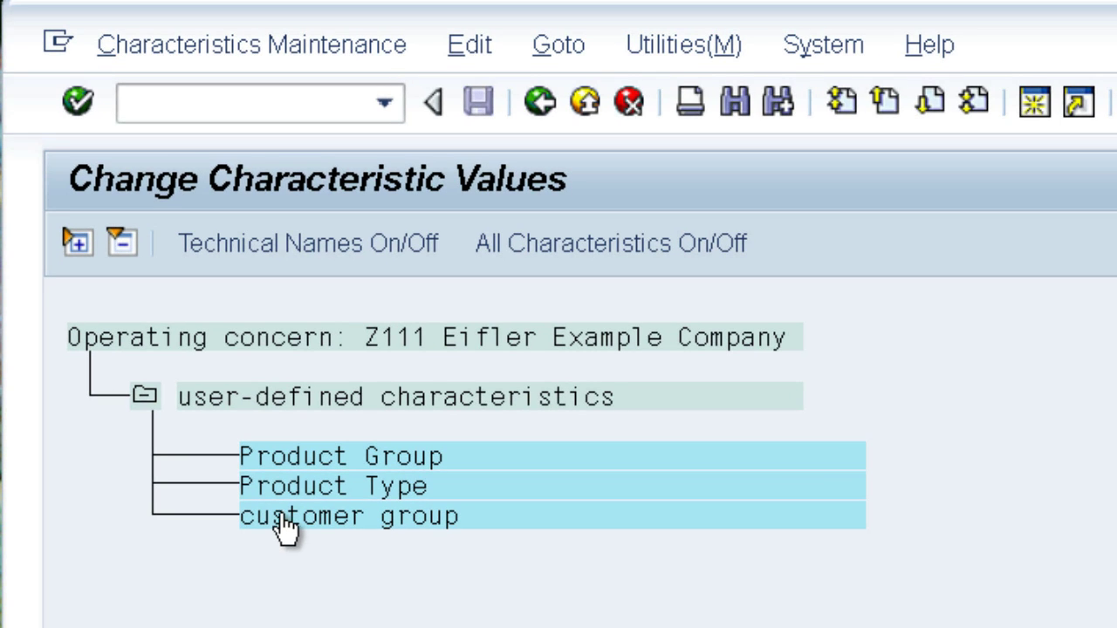
- Add Product Type values PA1 and PA2 with descriptions and save them
{"action": "double_click", "coordinate": [329, 486]}
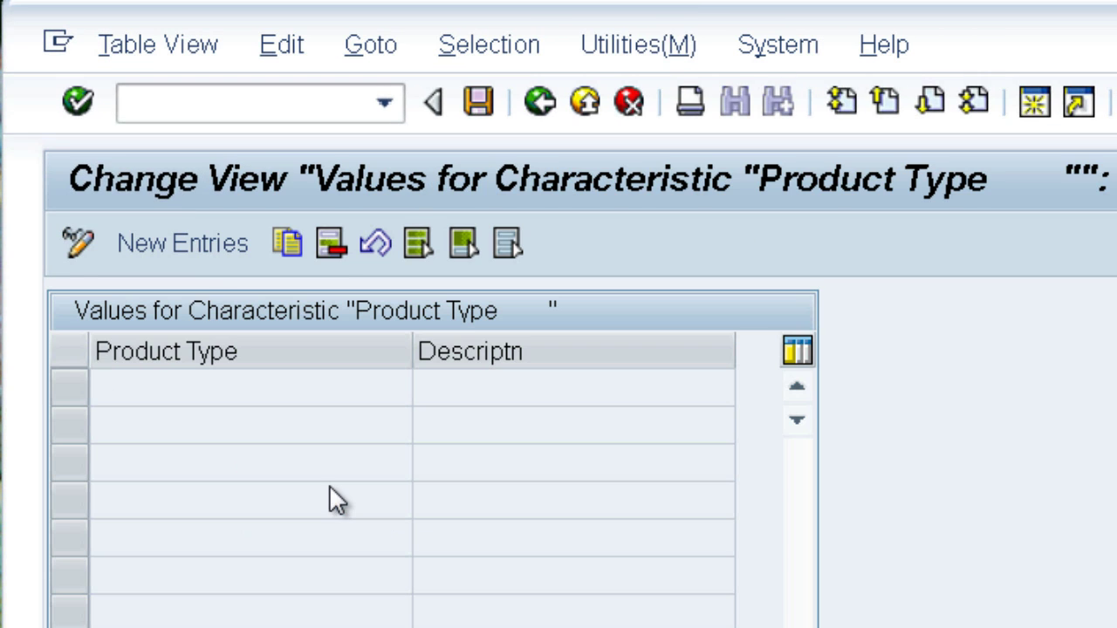
{"action": "left_click", "coordinate": [178, 245]}
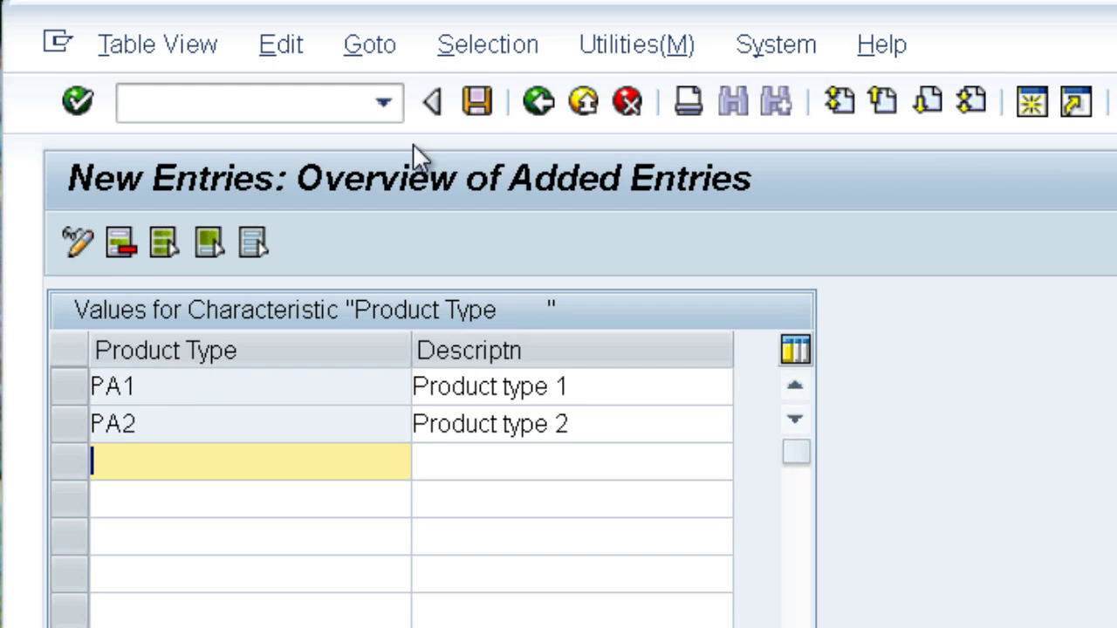
{"action": "left_click", "coordinate": [534, 103]}
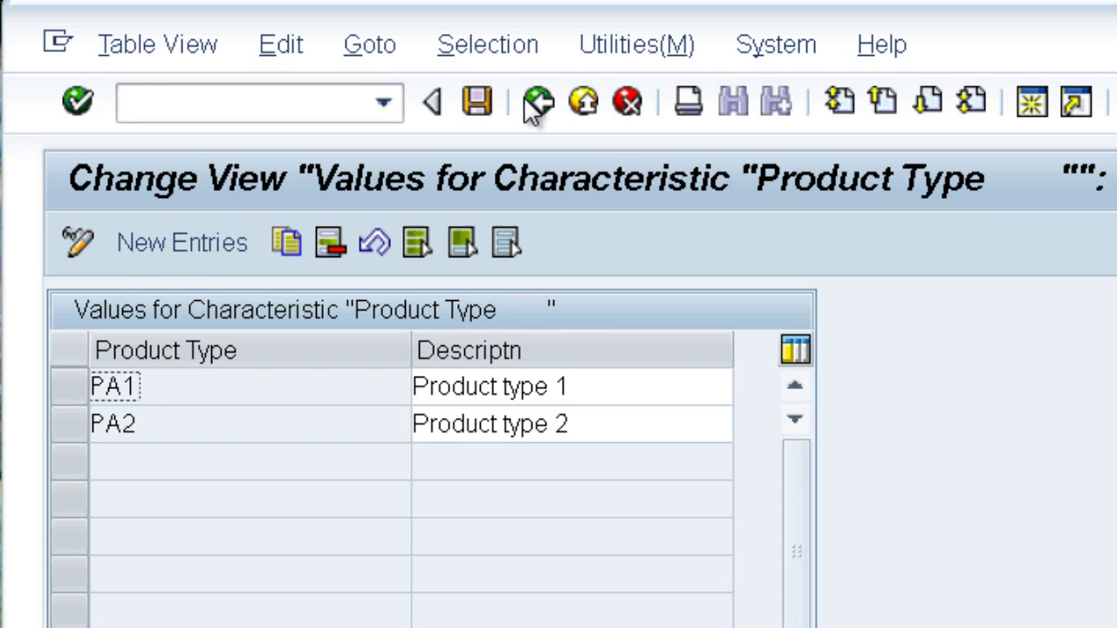
{"action": "left_click", "coordinate": [534, 103]}
- Add Product Group values PG1, PG2 and PG3, then return to SAP Easy Access
{"action": "double_click", "coordinate": [349, 465]}
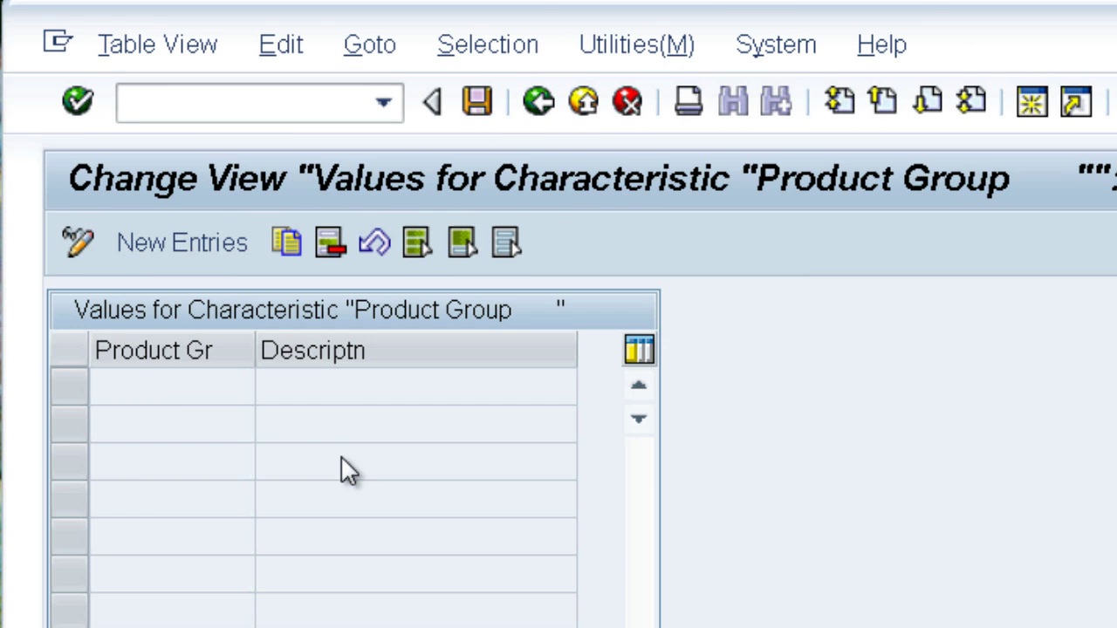
{"action": "left_click", "coordinate": [177, 245]}
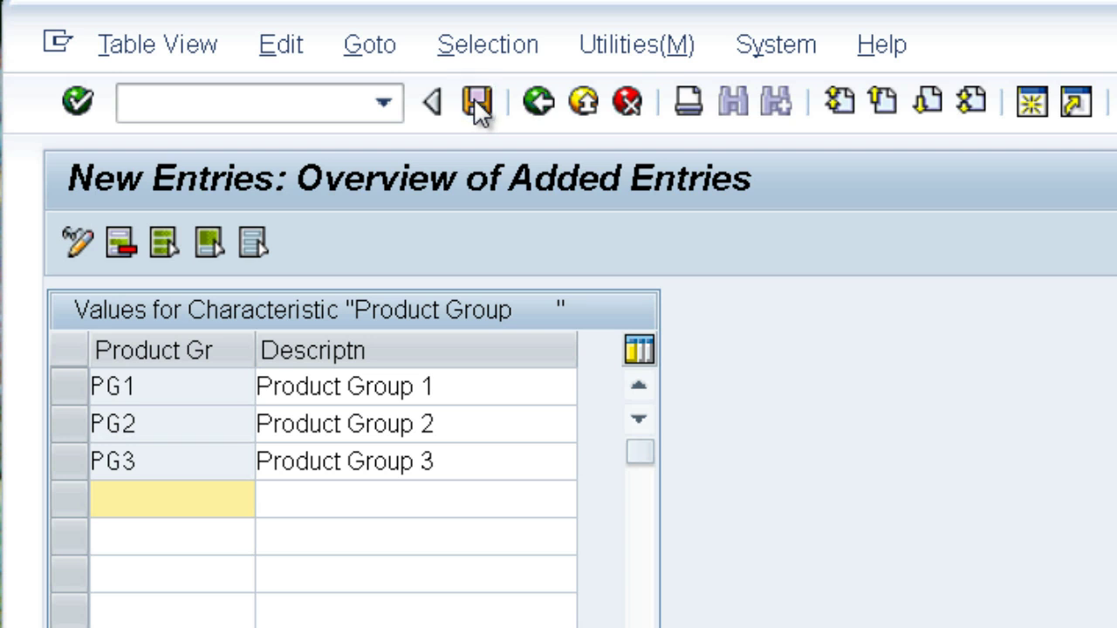
{"action": "left_click", "coordinate": [537, 103]}
{"action": "left_click", "coordinate": [538, 103]}
{"action": "left_click", "coordinate": [537, 103]}
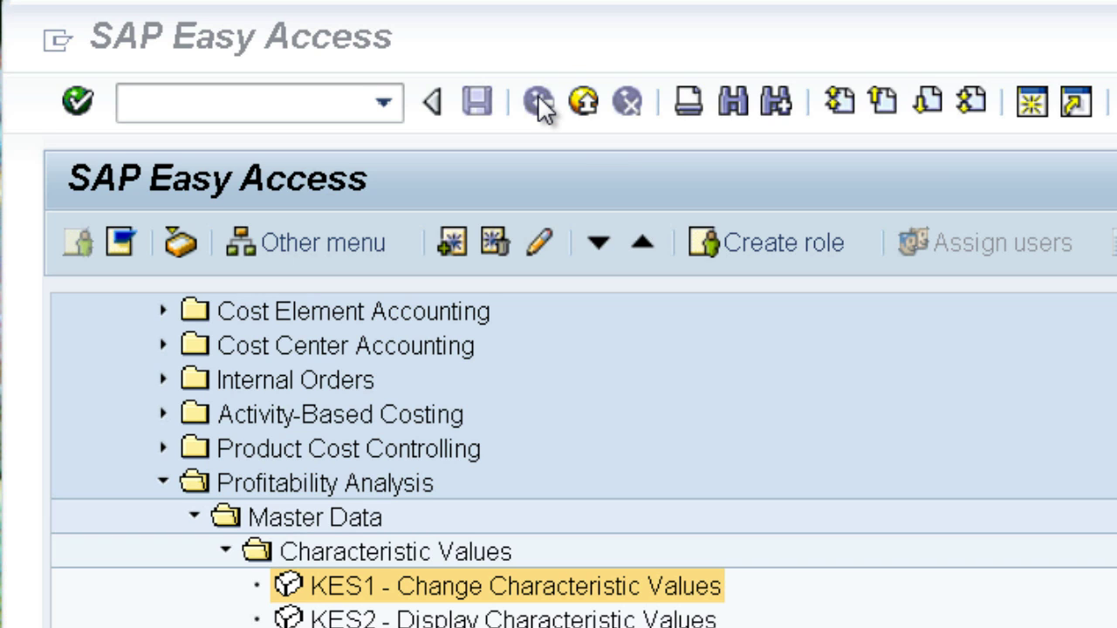
- Start a KE21 line item with posting date 06.03.2013 and record type F
{"action": "left_click", "coordinate": [213, 103]}
{"action": "type", "text": "ke21"}
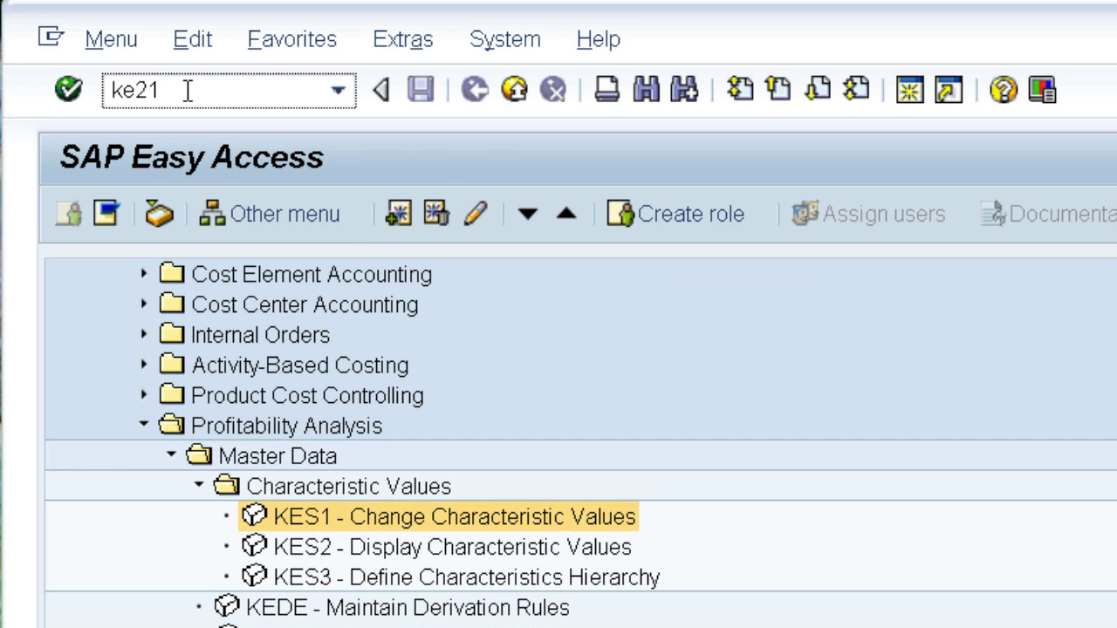
{"action": "key", "text": "Return"}
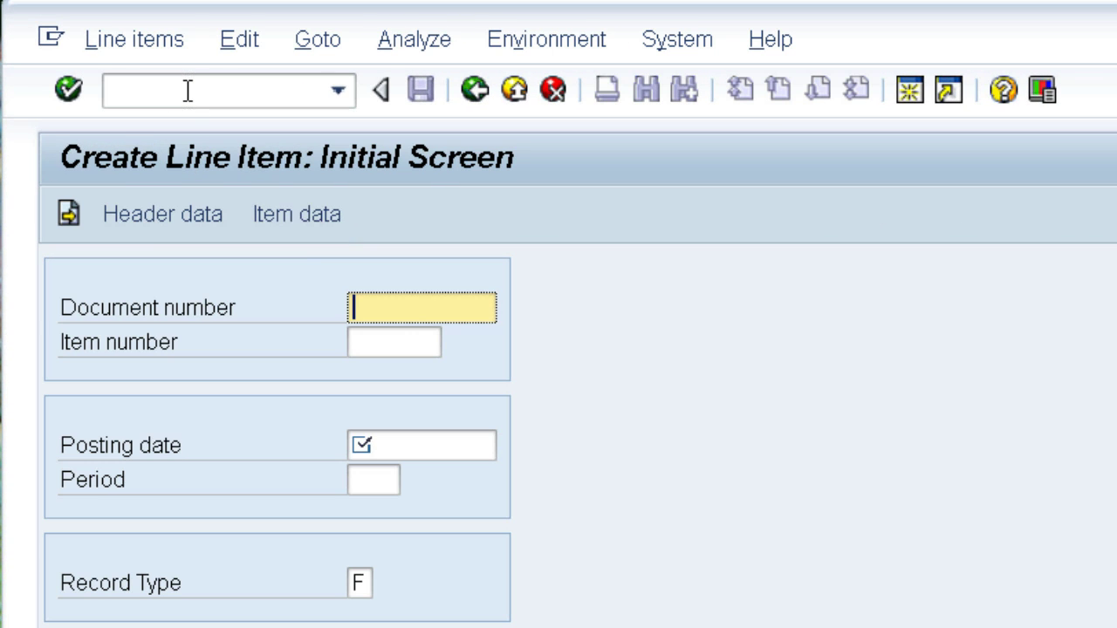
{"action": "left_click", "coordinate": [392, 444]}
{"action": "type", "text": "060313"}
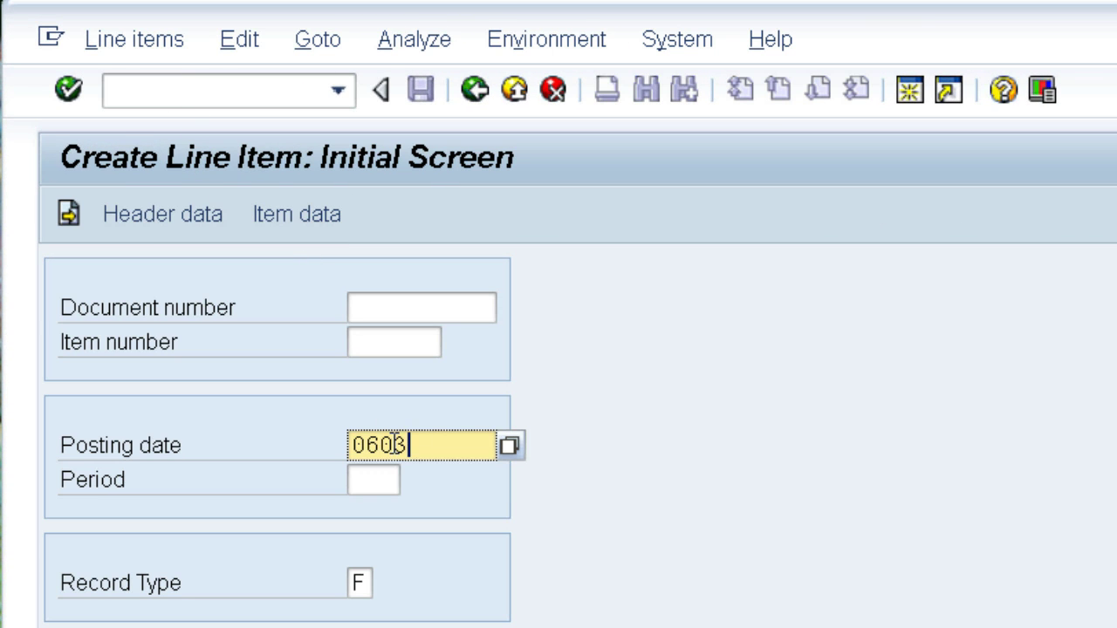
{"action": "left_click", "coordinate": [358, 584]}
{"action": "type", "text": "f"}
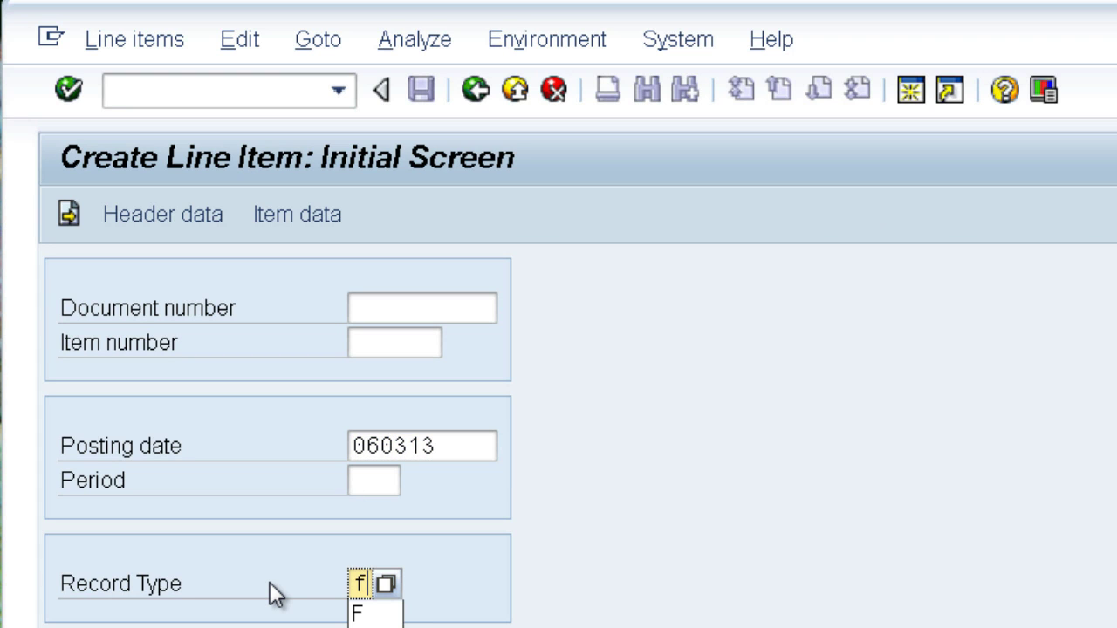
{"action": "key", "text": "Return"}
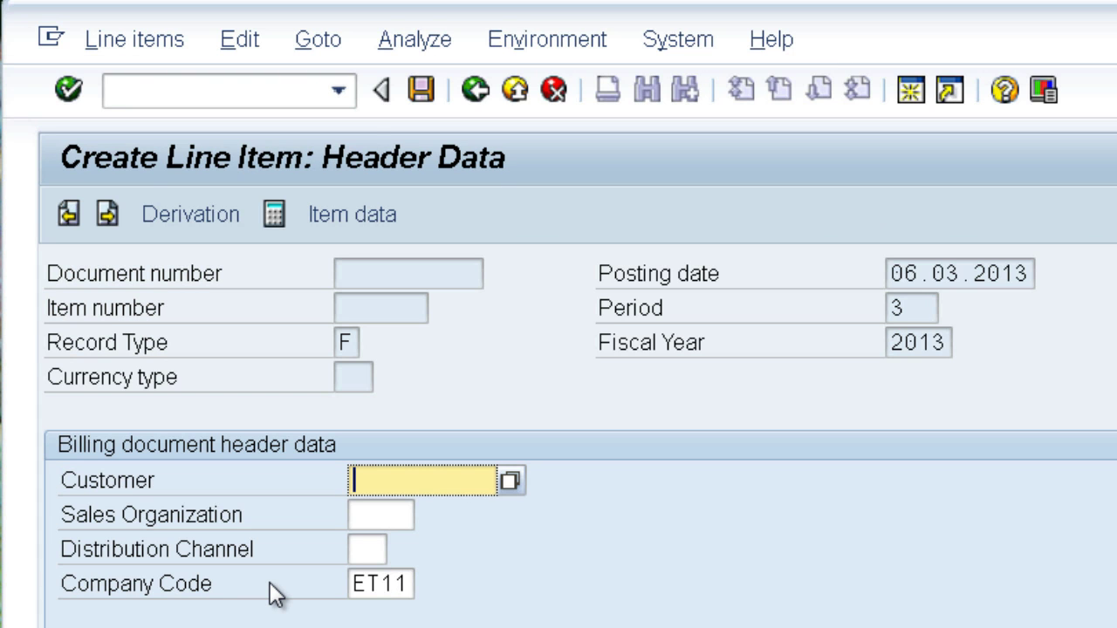
- Enter company code ET11 and product a1 to reach the Characteristics screen
{"action": "double_click", "coordinate": [359, 584]}
{"action": "type", "text": "E"}
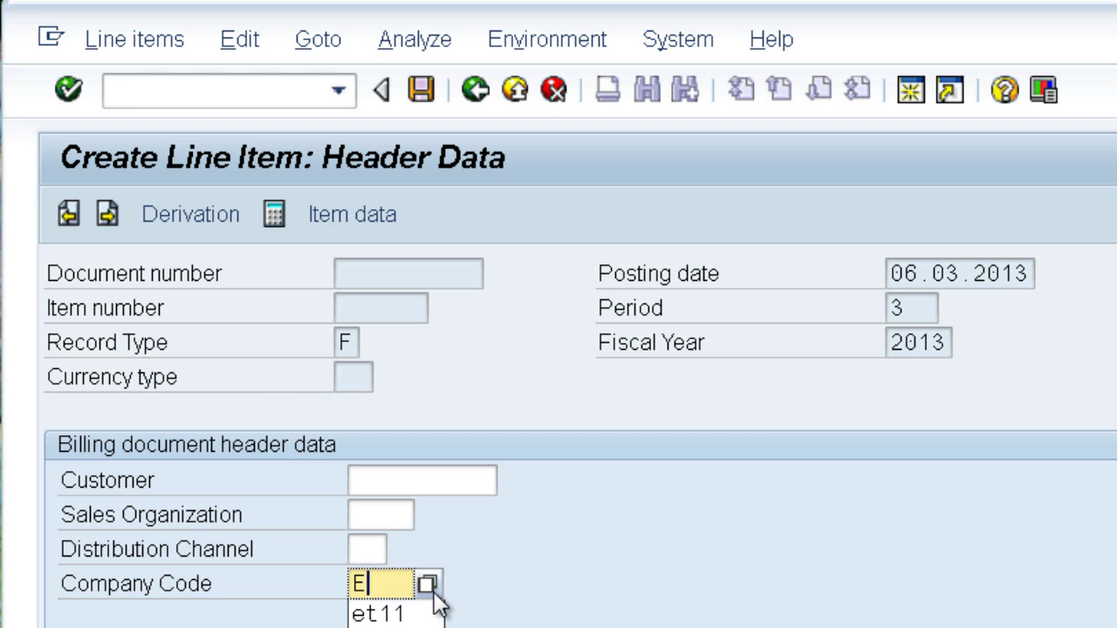
{"action": "type", "text": "T11"}
{"action": "key", "text": "Return"}
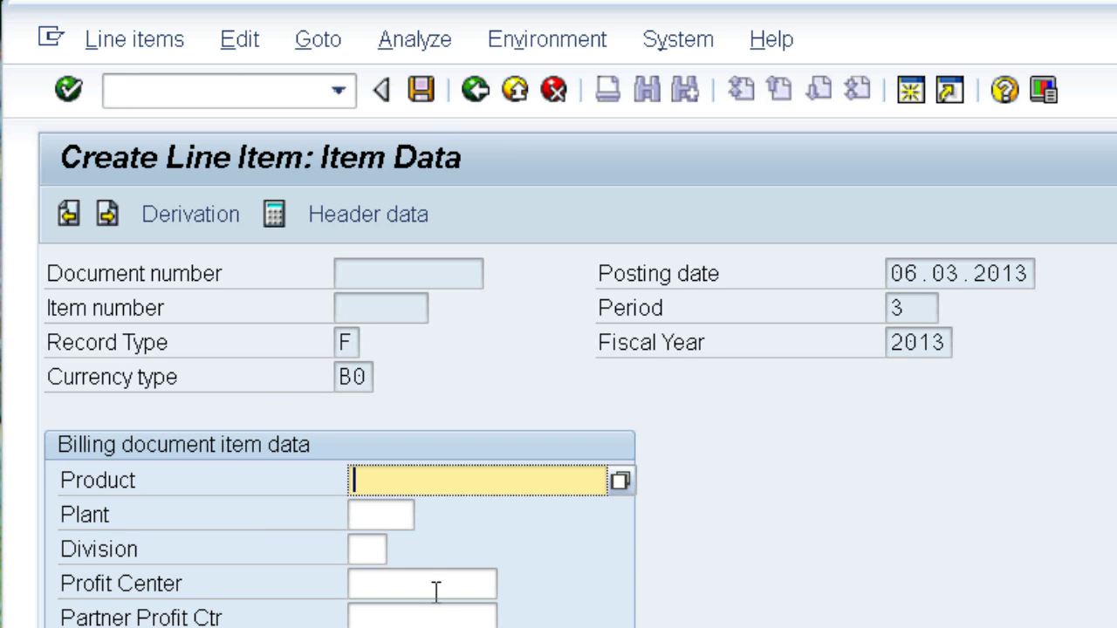
{"action": "type", "text": "A1"}
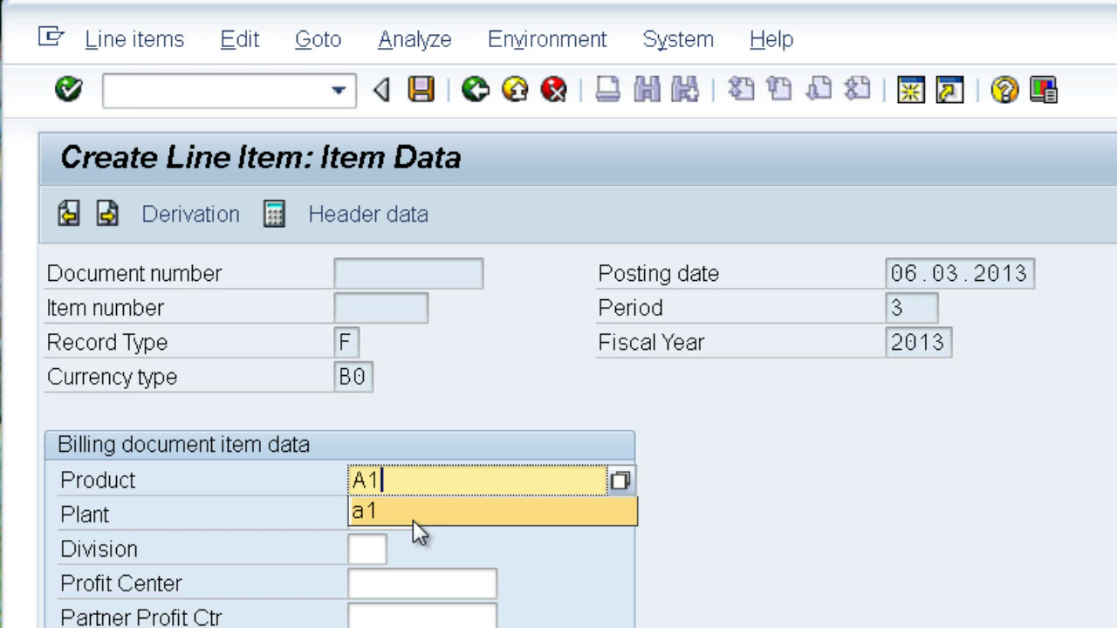
{"action": "left_click", "coordinate": [413, 520]}
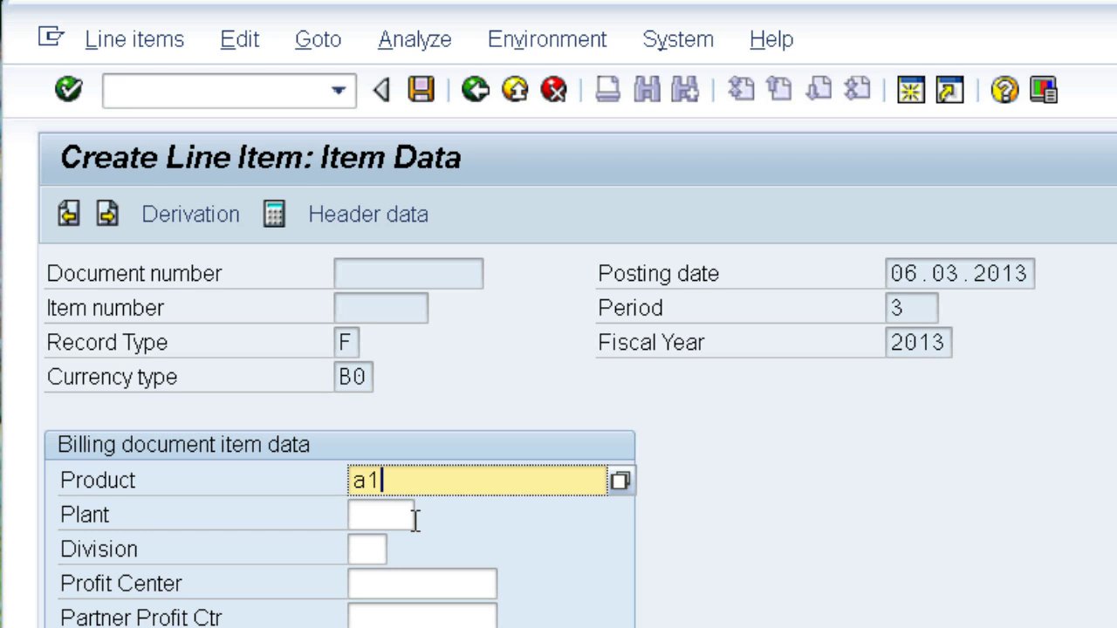
{"action": "key", "text": "Return"}
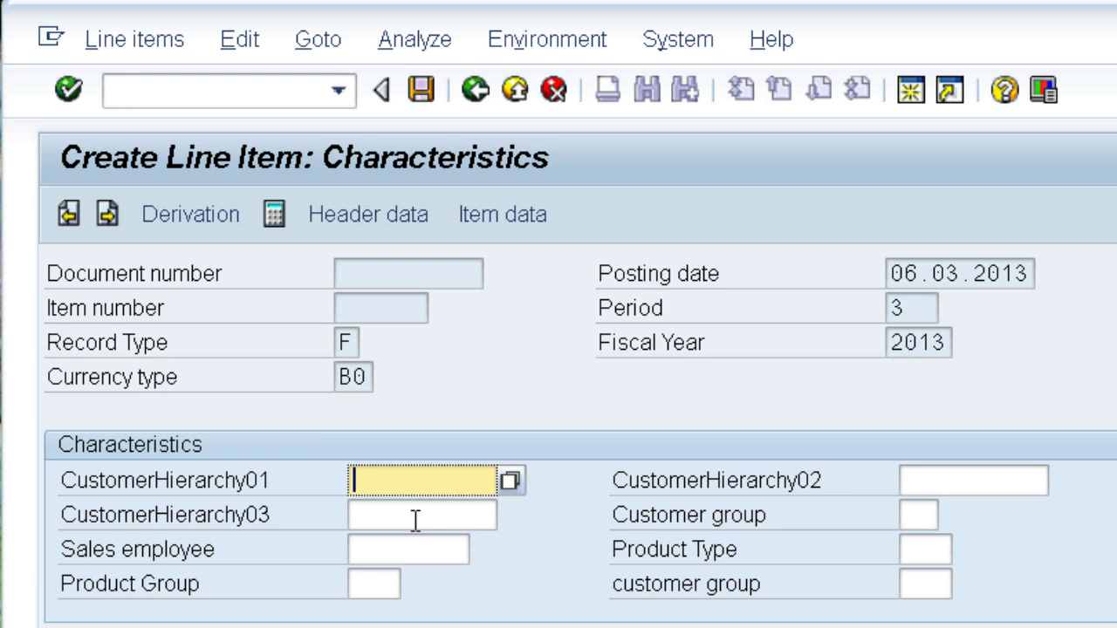
- Run derivation and verify Product Type PA1 and Product Group PG2 were filled
{"action": "left_click", "coordinate": [182, 214]}
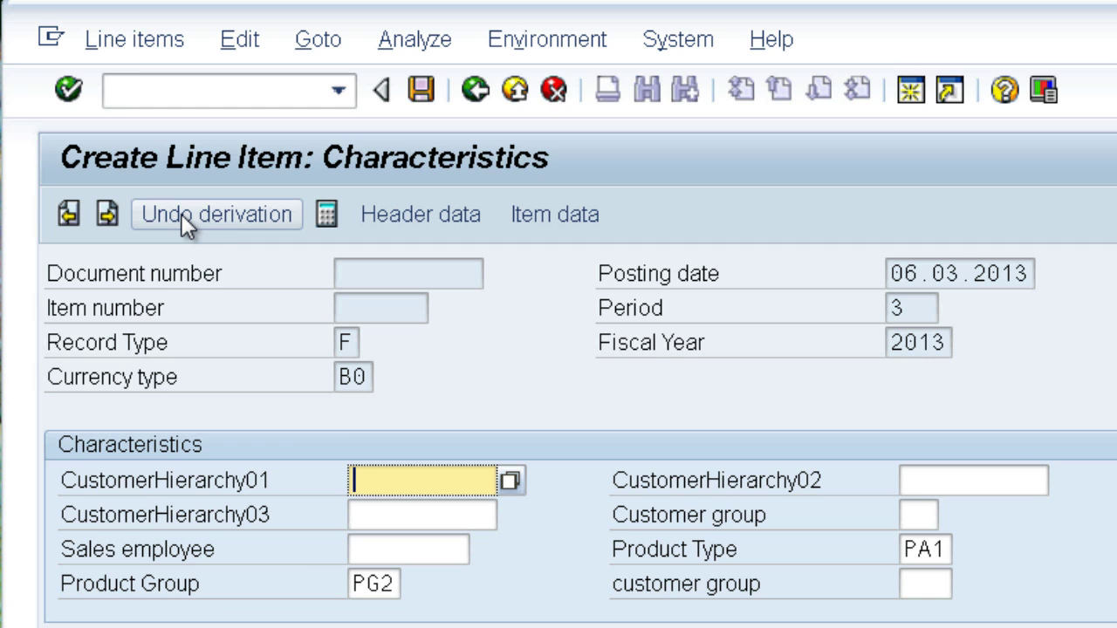
{"action": "left_click_drag", "start_coordinate": [901, 548], "coordinate": [954, 559]}
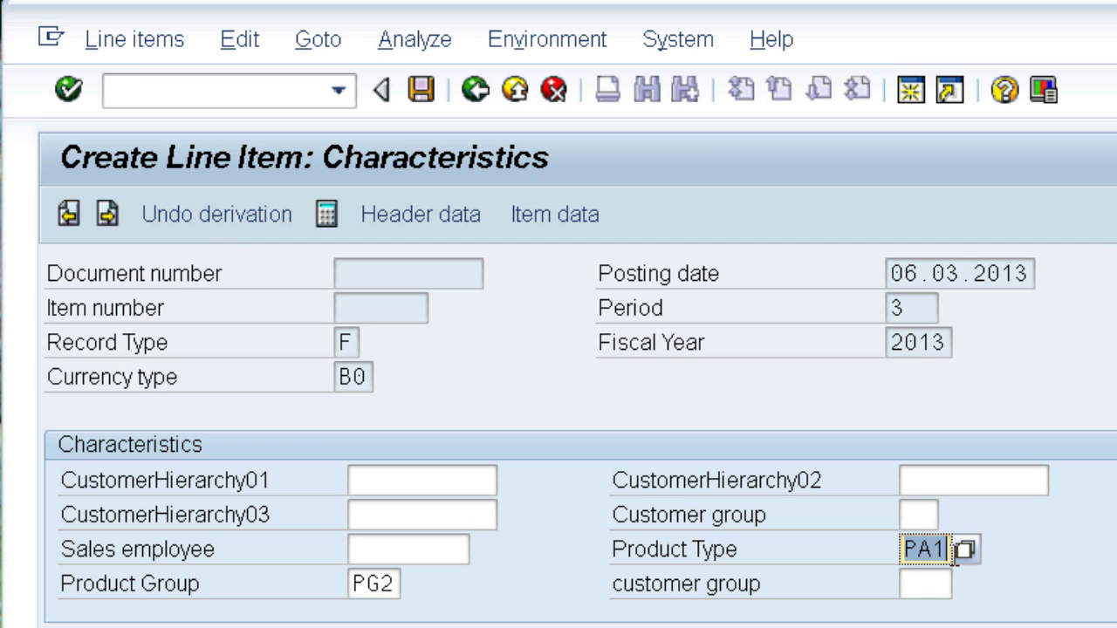
{"action": "left_click_drag", "start_coordinate": [350, 584], "coordinate": [436, 599]}
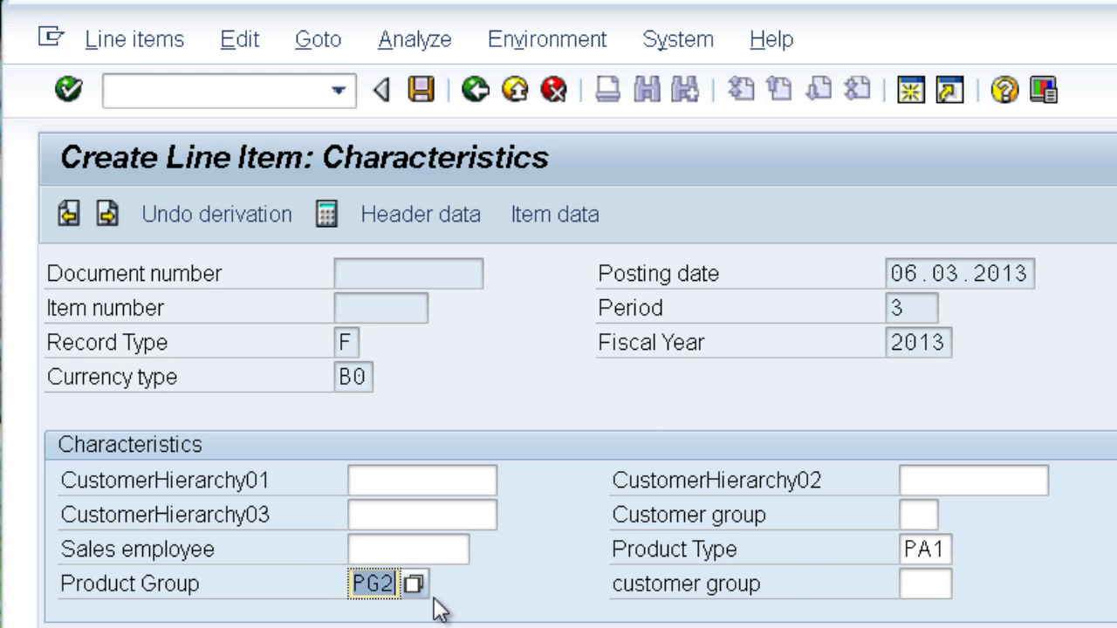